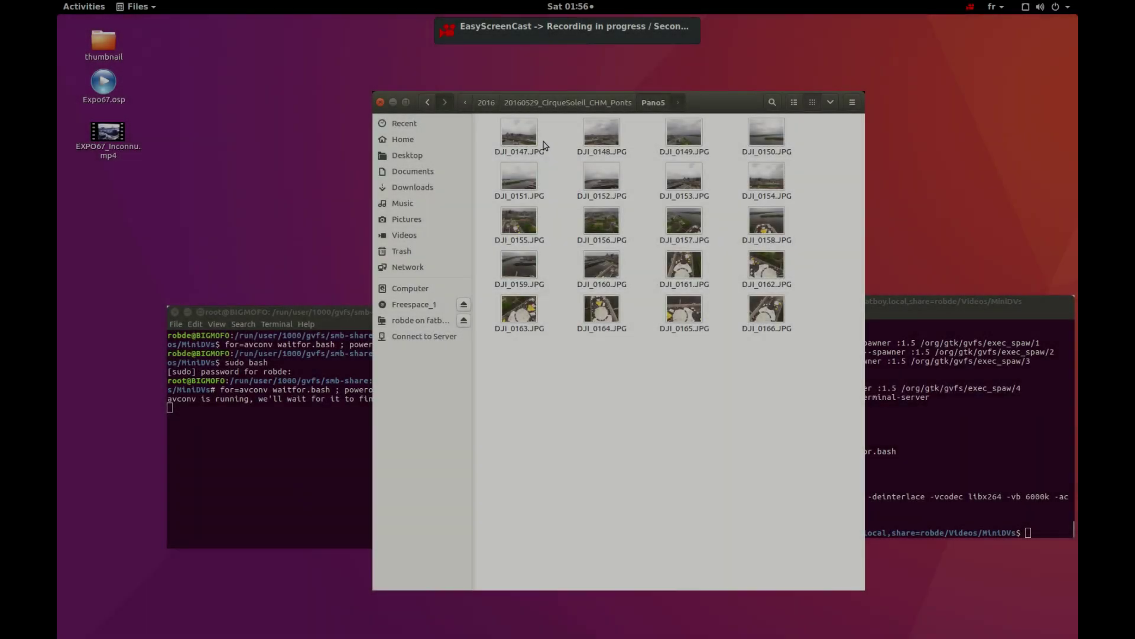
Step: Preview the photo series DJI_0147 through DJI_0166 in the image viewer
{"action": "double_click", "coordinate": [516, 138]}
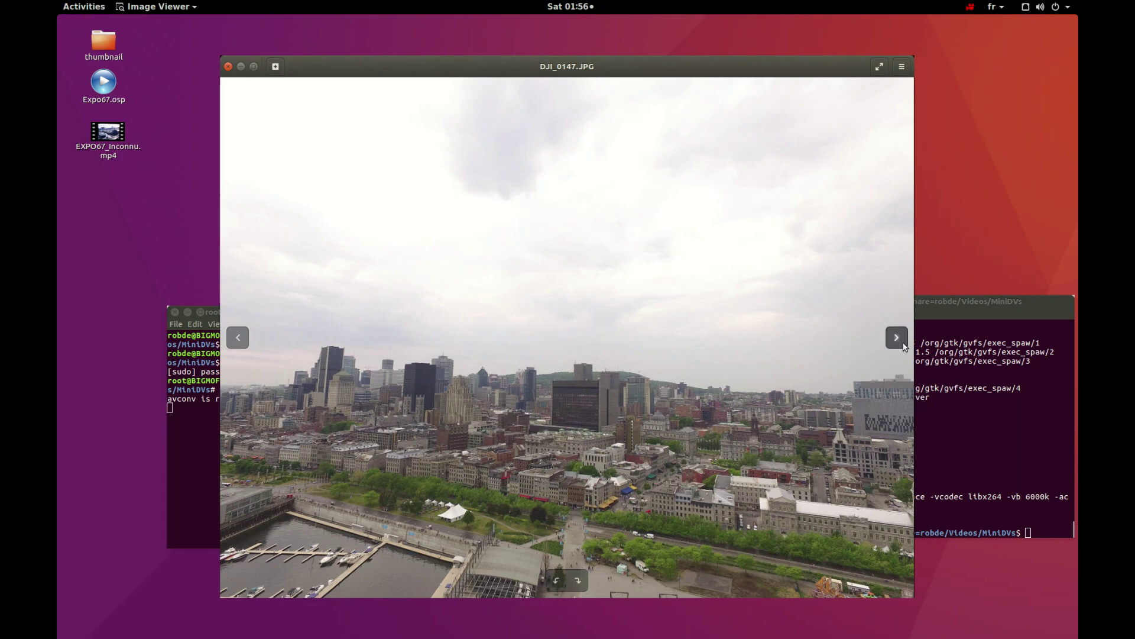
{"action": "left_click", "coordinate": [897, 338]}
{"action": "left_click", "coordinate": [903, 343]}
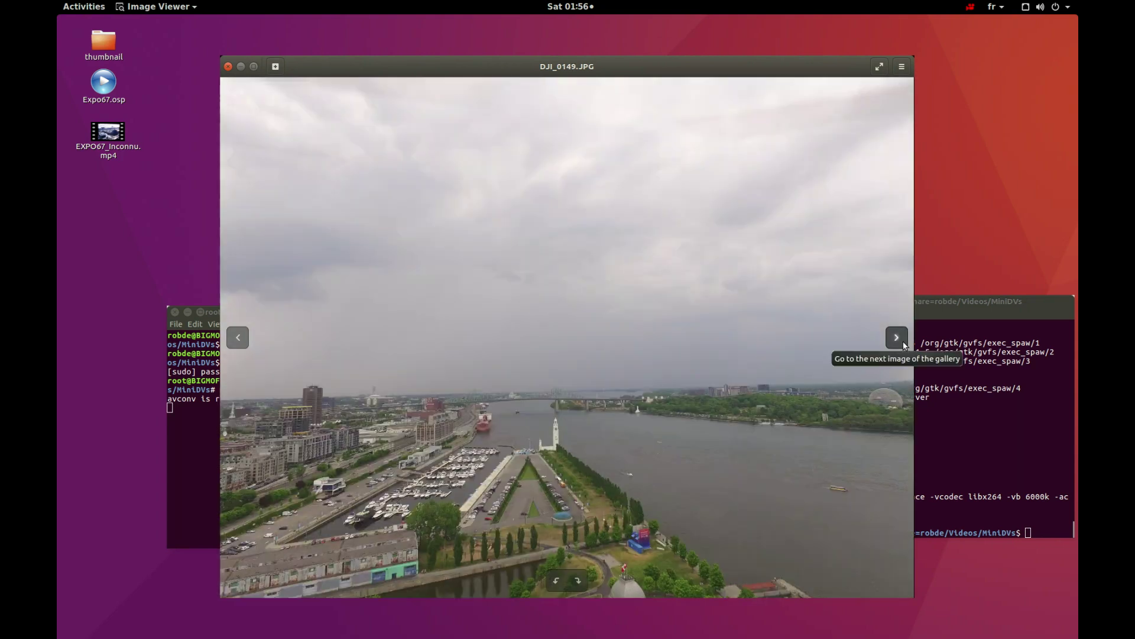
{"action": "left_click", "coordinate": [903, 343]}
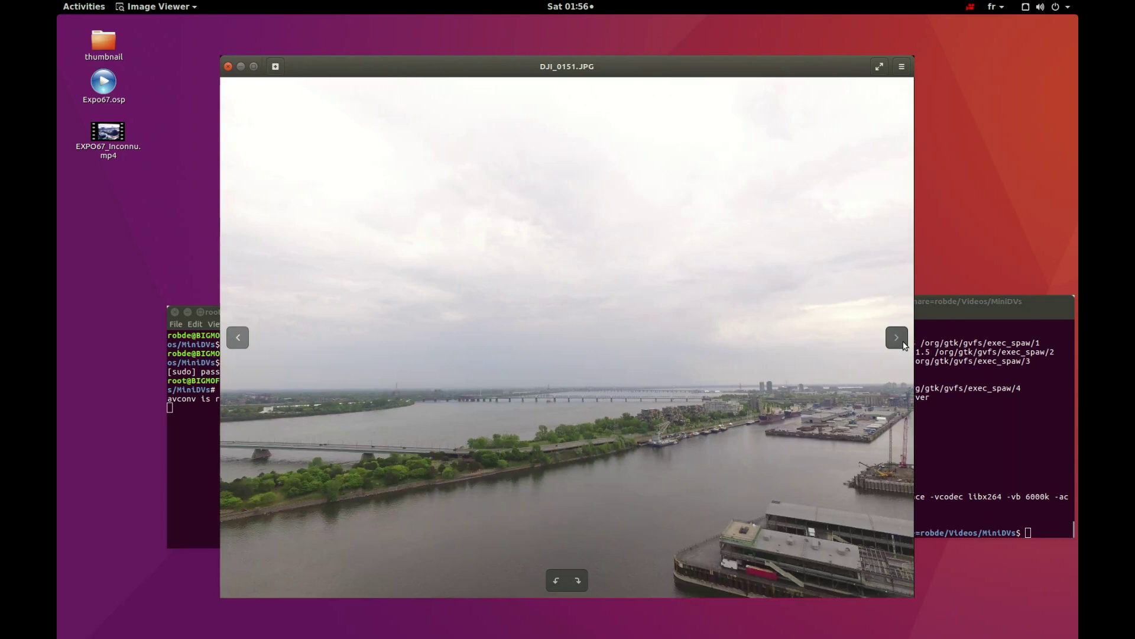
{"action": "left_click", "coordinate": [903, 345]}
{"action": "left_click", "coordinate": [903, 345]}
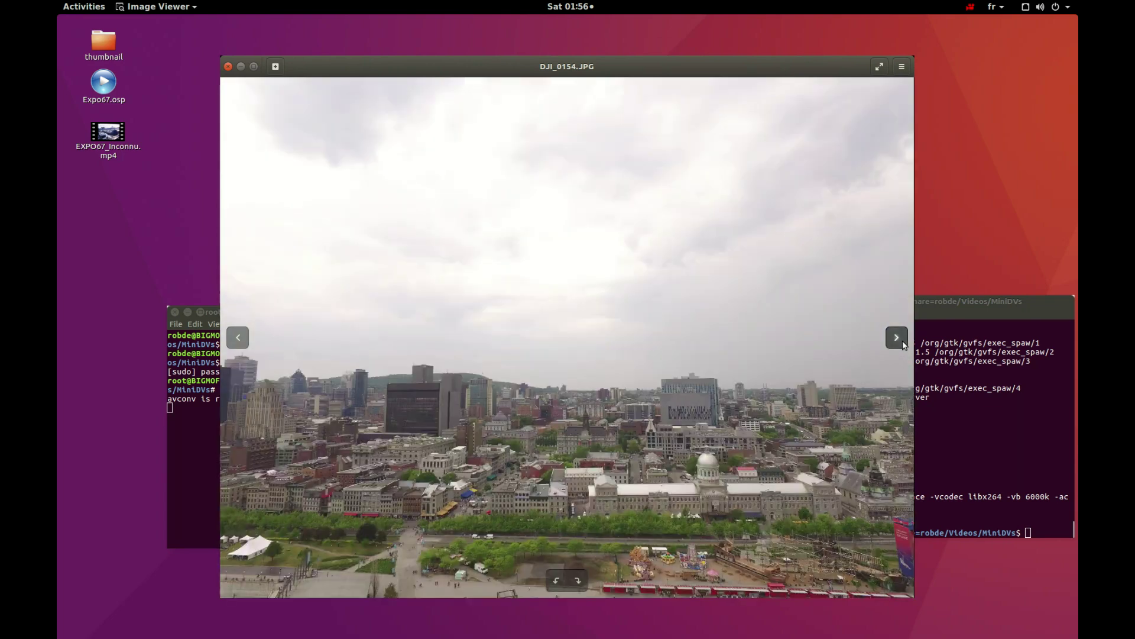
{"action": "left_click", "coordinate": [903, 345]}
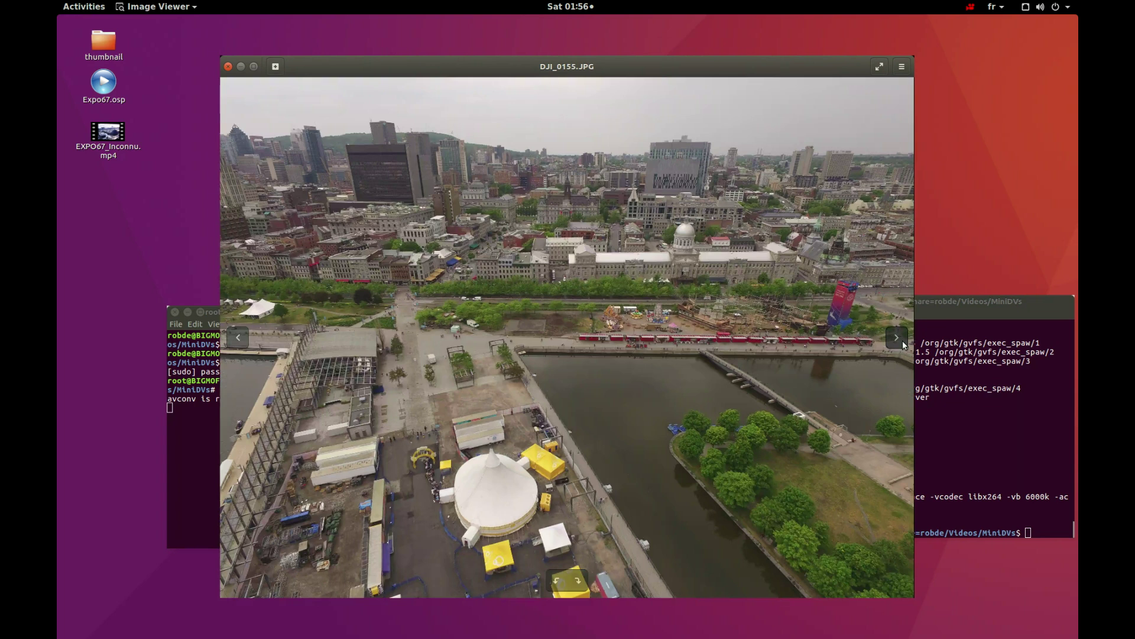
{"action": "left_click", "coordinate": [903, 345]}
{"action": "left_click", "coordinate": [903, 344]}
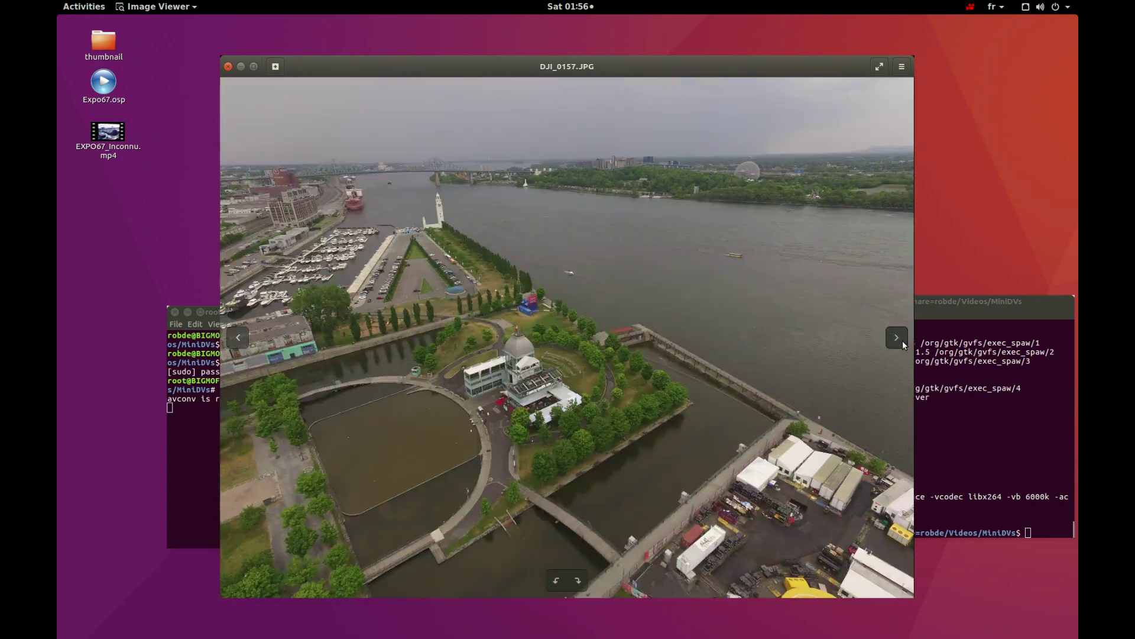
{"action": "left_click", "coordinate": [903, 344]}
{"action": "left_click", "coordinate": [903, 344]}
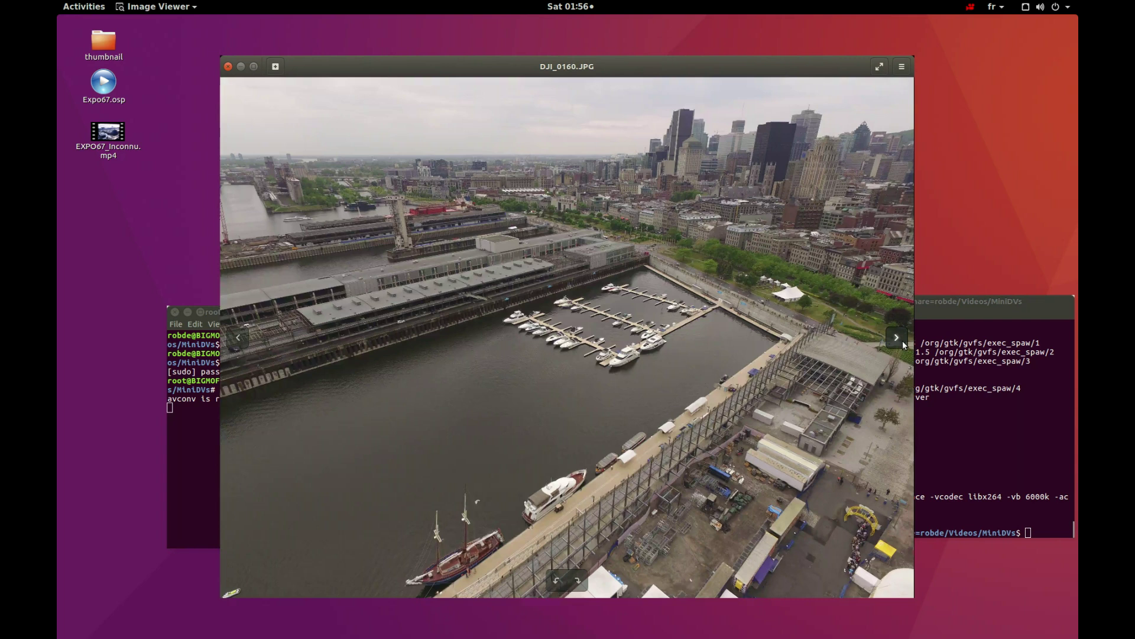
{"action": "left_click", "coordinate": [903, 344]}
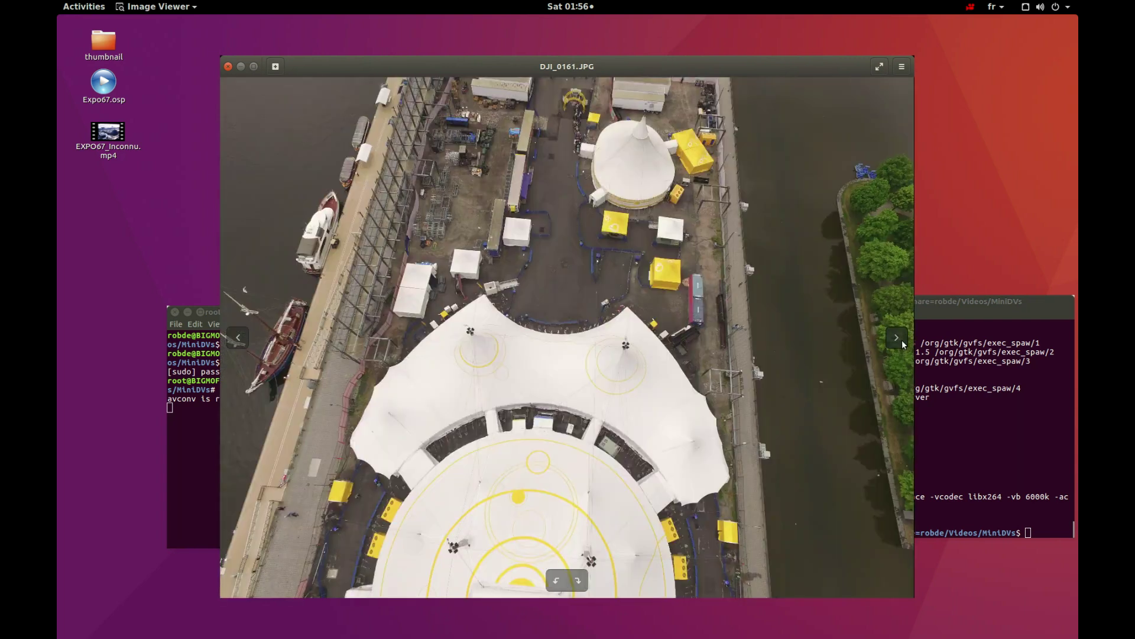
{"action": "left_click", "coordinate": [902, 341]}
{"action": "left_click", "coordinate": [902, 341]}
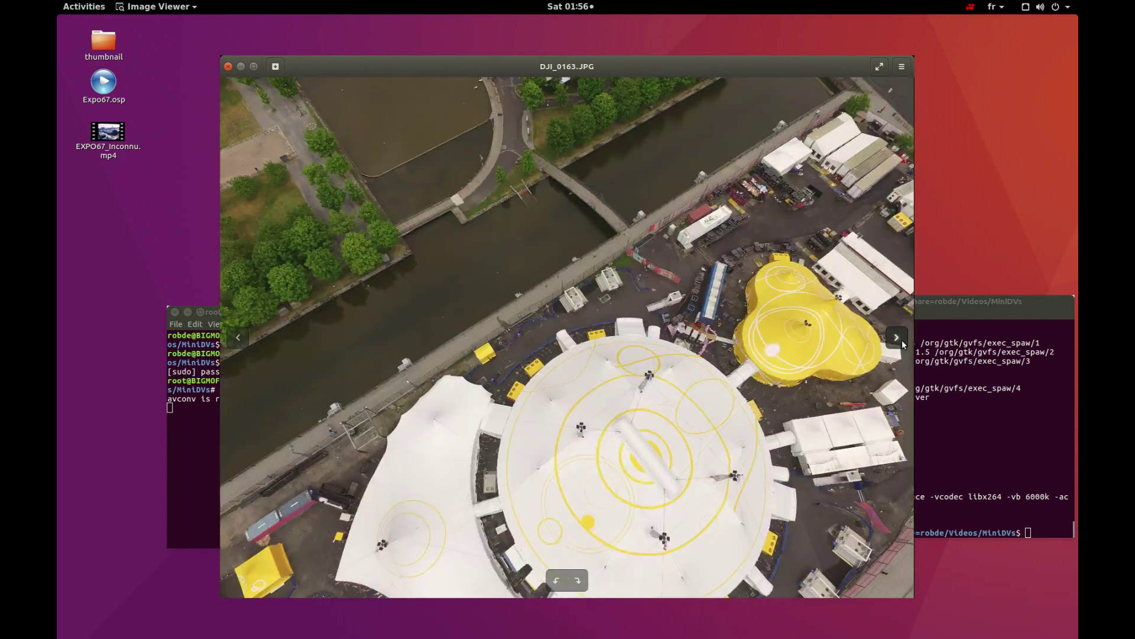
{"action": "left_click", "coordinate": [902, 341]}
{"action": "left_click", "coordinate": [903, 341]}
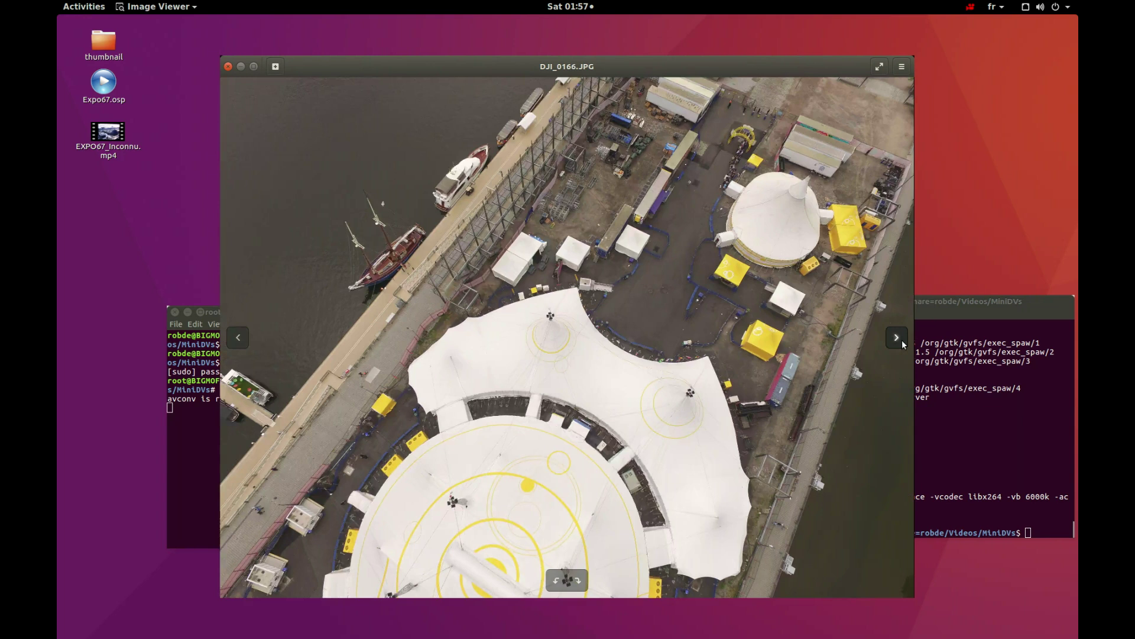
{"action": "left_click", "coordinate": [902, 341]}
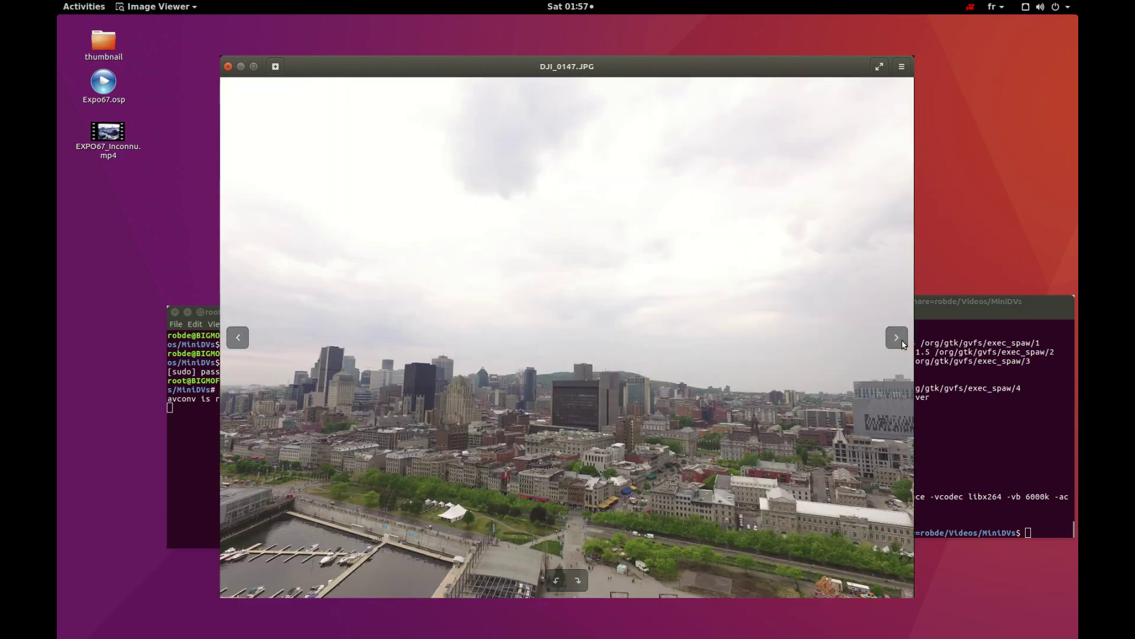
Step: Close the viewer and photo folder, then launch Hugin Panorama Creator from Activities search
{"action": "left_click", "coordinate": [229, 67]}
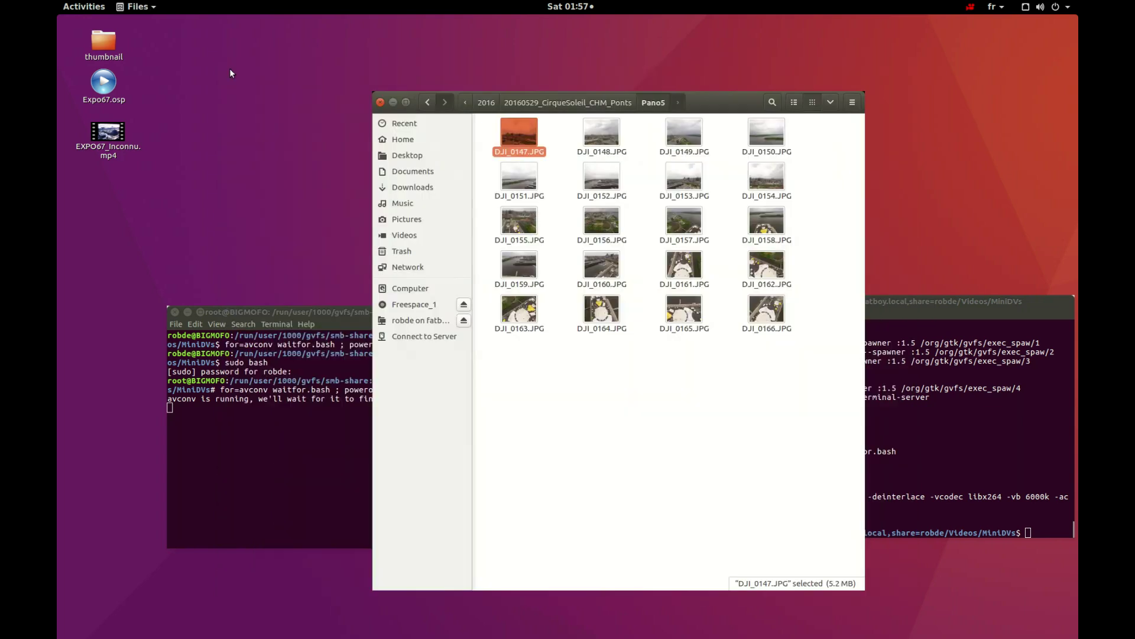
{"action": "left_click", "coordinate": [381, 103]}
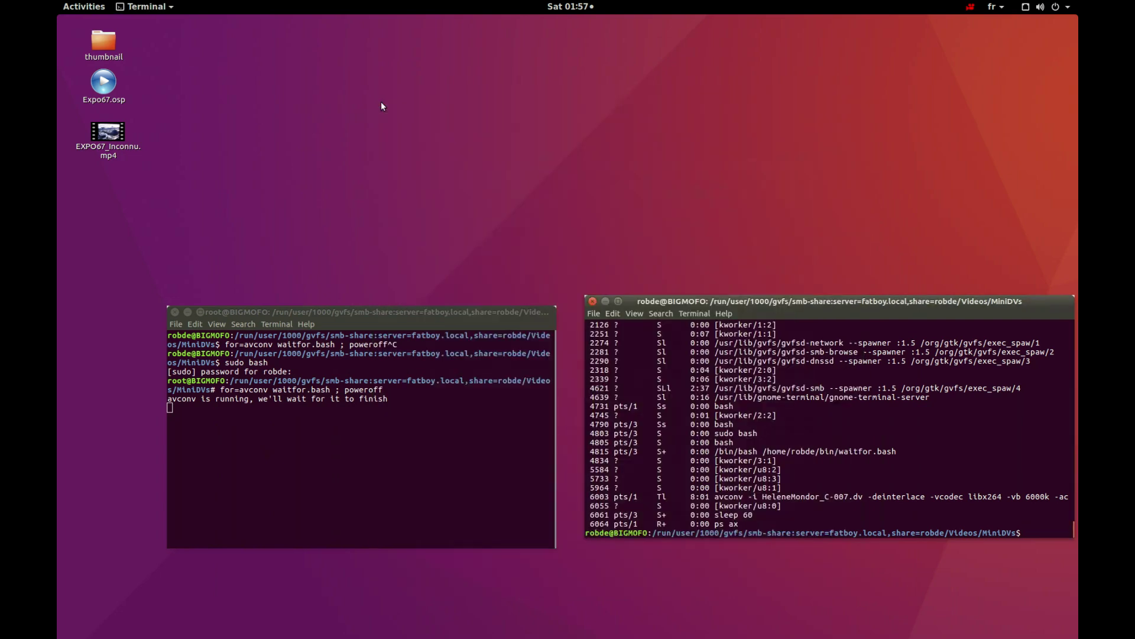
{"action": "key", "text": "super"}
{"action": "type", "text": "hu"}
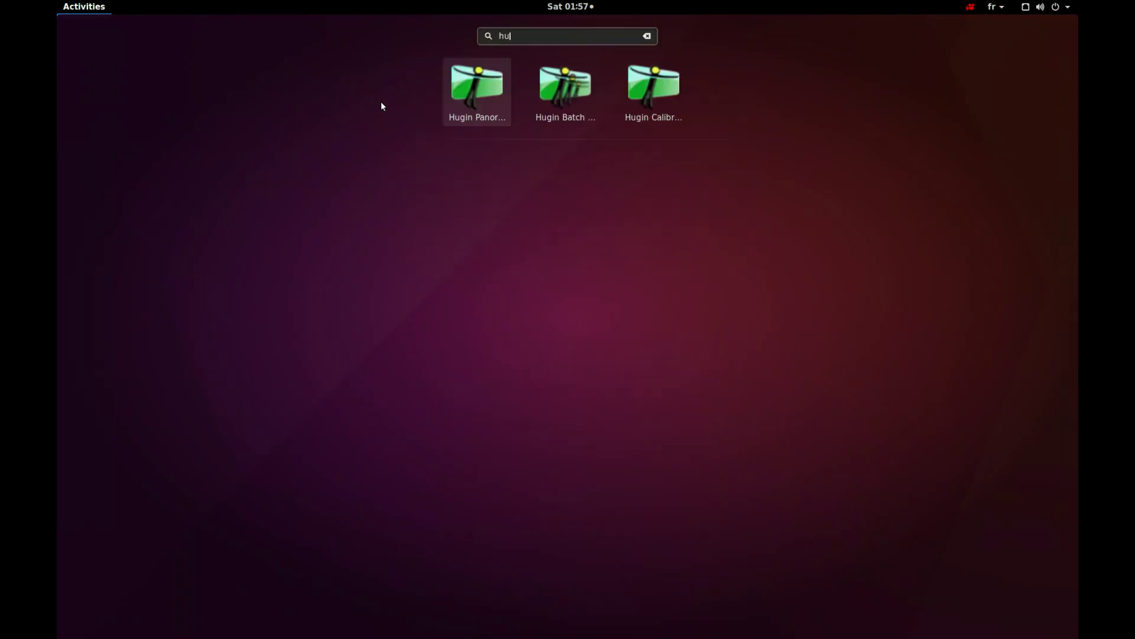
{"action": "type", "text": "gin"}
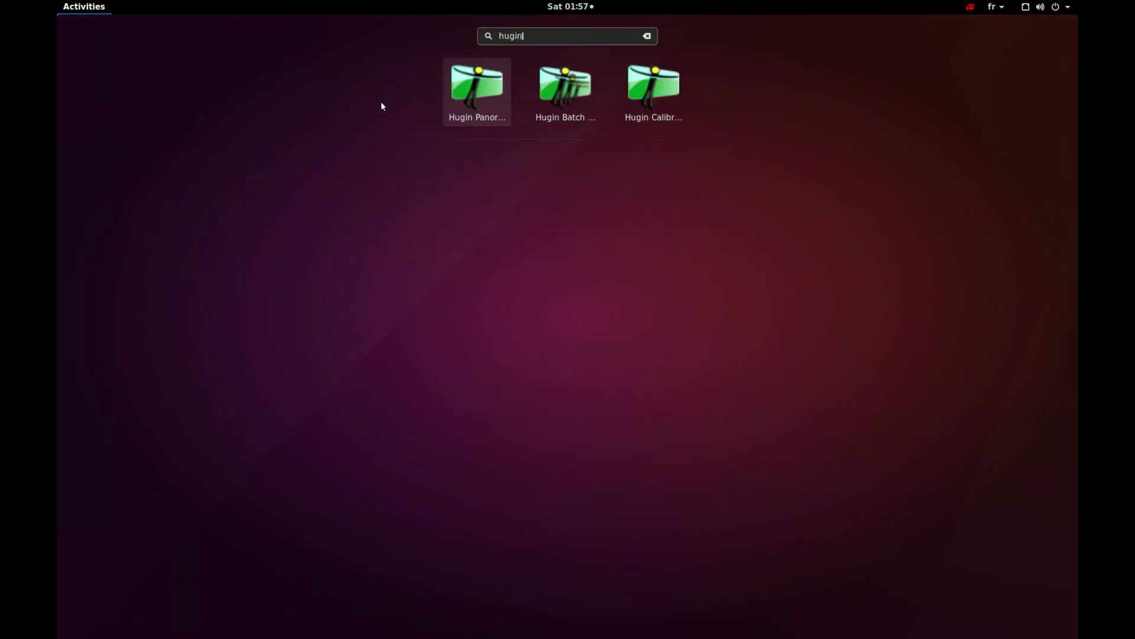
{"action": "left_click", "coordinate": [486, 78]}
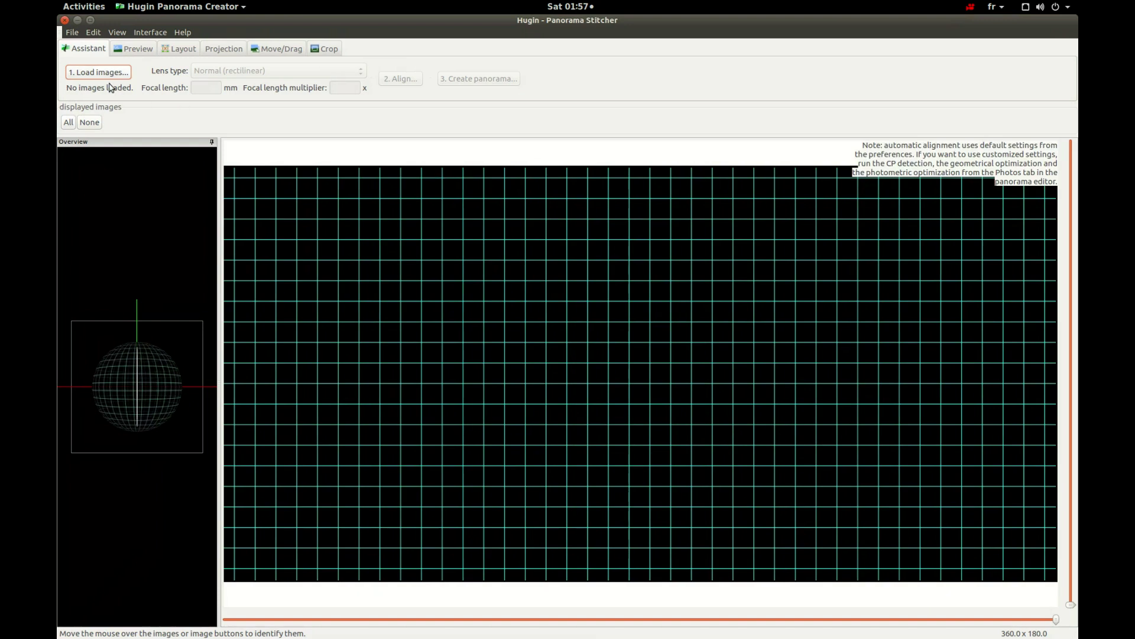
Step: Browse to 2016 > 20160529_CirqueSoleil_CHM_Ponts > Pano5 and select DJI_0147 to DJI_0166
{"action": "left_click", "coordinate": [102, 75]}
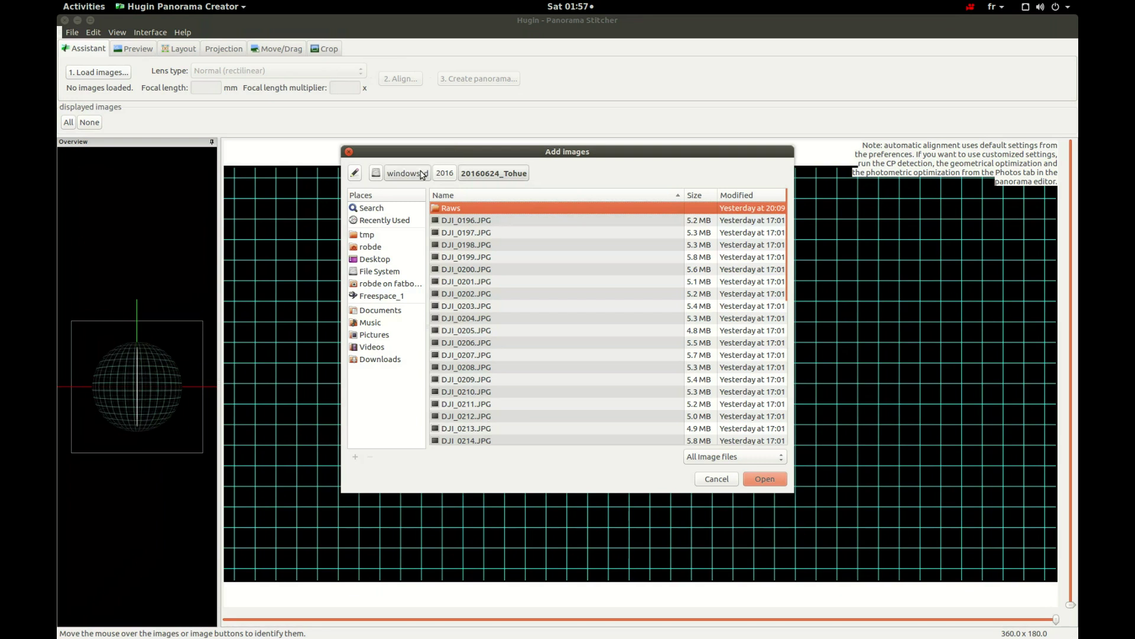
{"action": "left_click", "coordinate": [429, 174]}
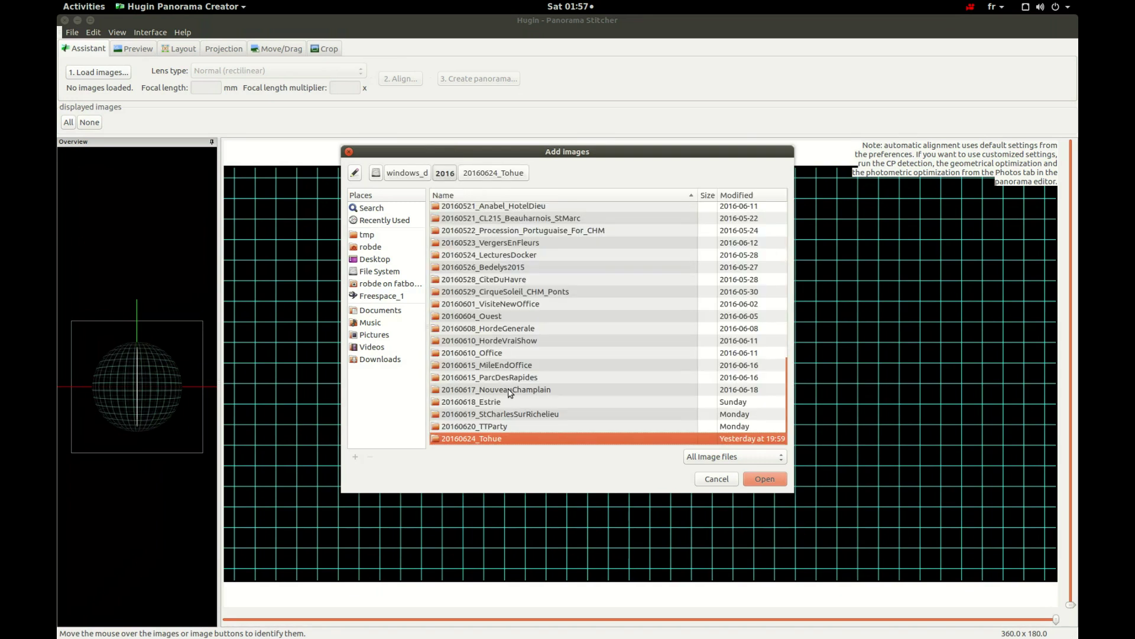
{"action": "scroll", "coordinate": [512, 390], "scroll_direction": "up", "scroll_amount": 3}
{"action": "scroll", "coordinate": [512, 390], "scroll_direction": "down", "scroll_amount": 3}
{"action": "scroll", "coordinate": [512, 391], "scroll_direction": "down", "scroll_amount": 2}
{"action": "double_click", "coordinate": [539, 292]}
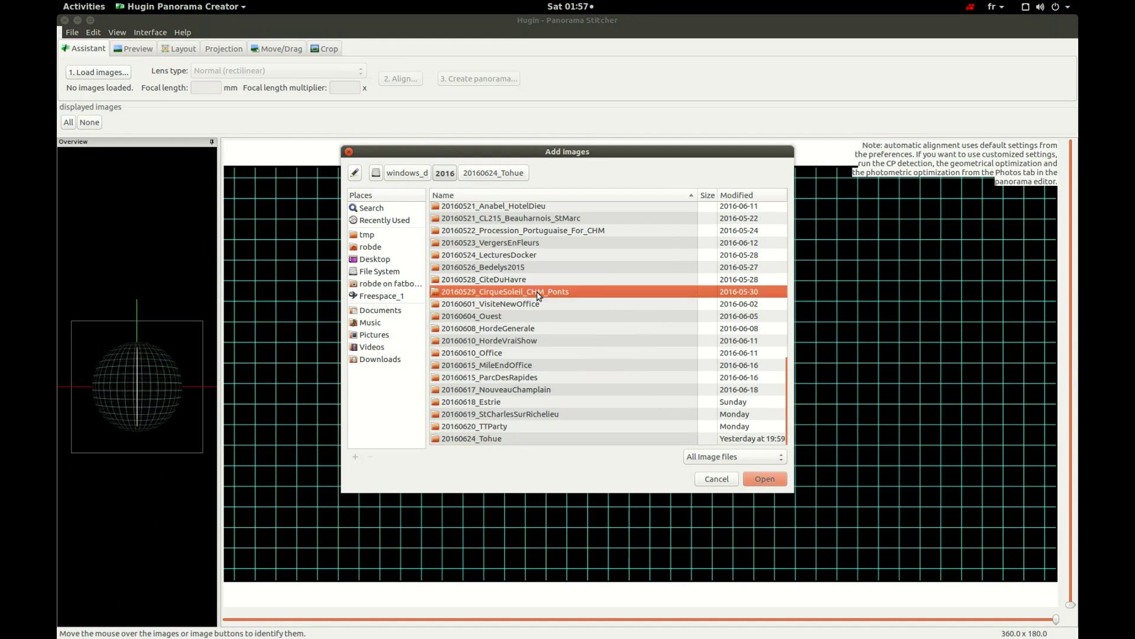
{"action": "double_click", "coordinate": [473, 282]}
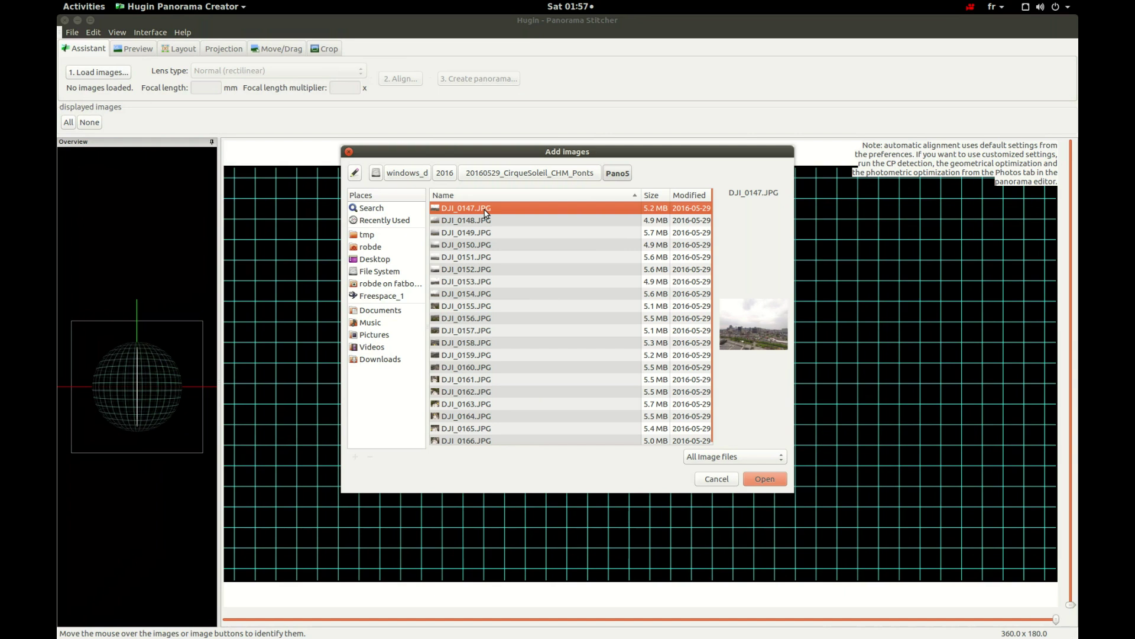
{"action": "left_click", "coordinate": [476, 440], "text": "shift"}
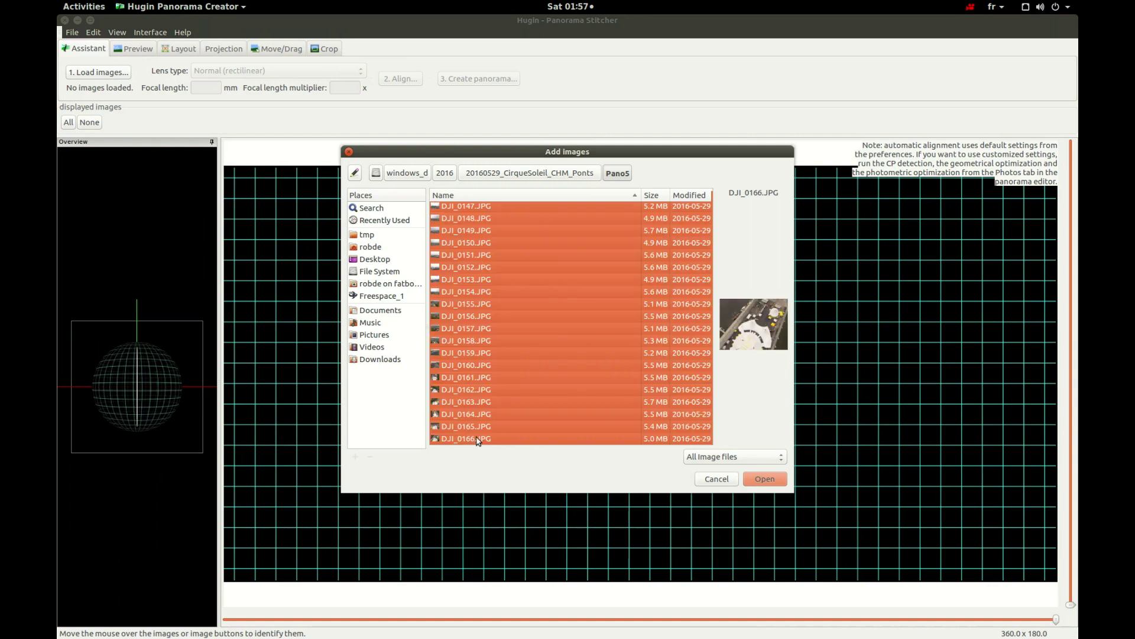
Step: Add the 20 selected photos and align them, yielding 1107 control points at 3.6 px mean error
{"action": "left_click", "coordinate": [764, 479]}
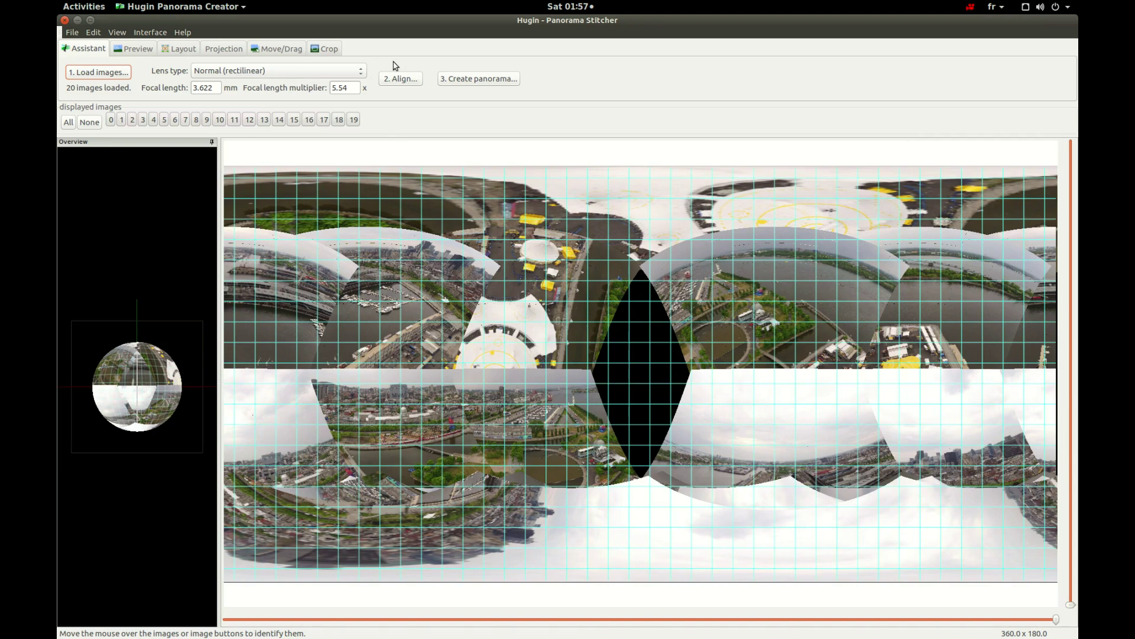
{"action": "left_click", "coordinate": [401, 81]}
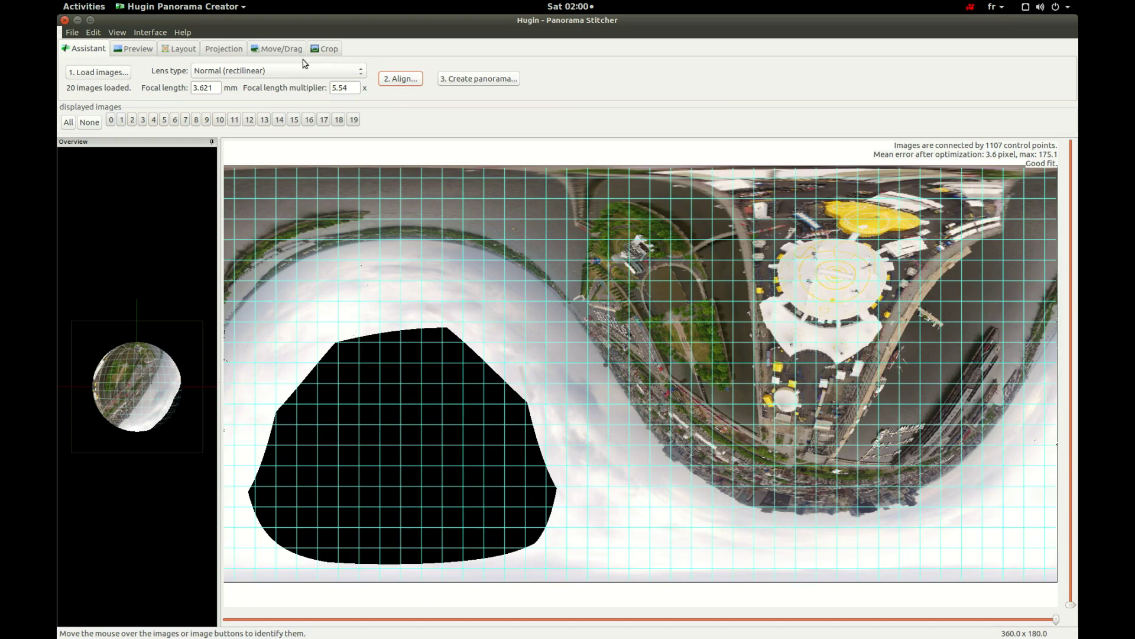
Step: Level the panorama on the Move/Drag tab, applying a 180° roll and fine-tuning by dragging
{"action": "left_click", "coordinate": [284, 50]}
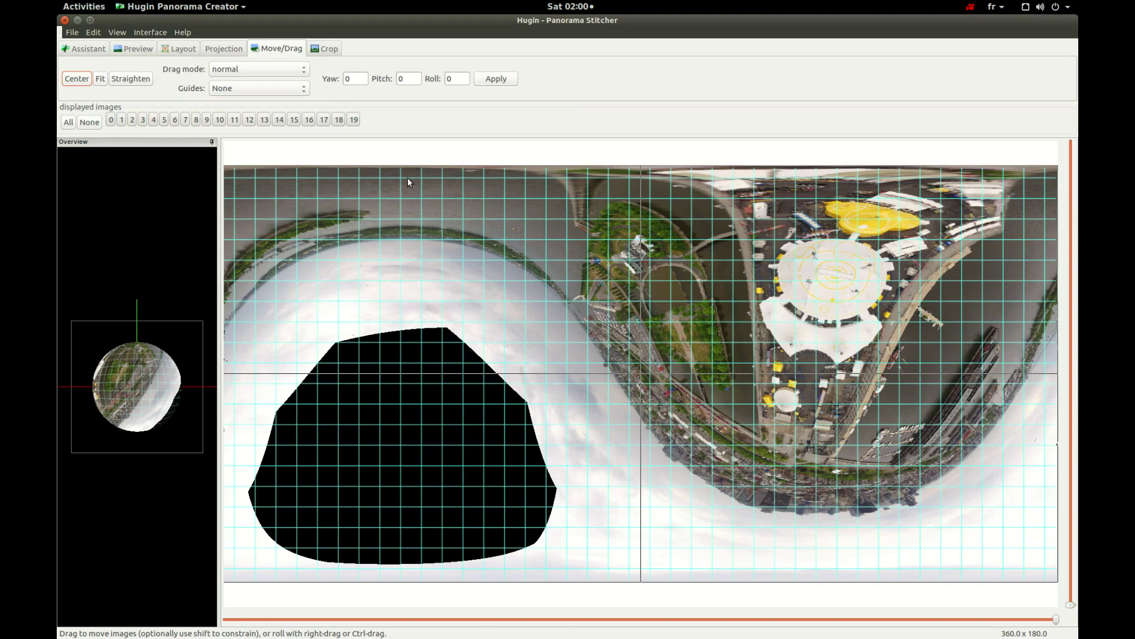
{"action": "left_click_drag", "start_coordinate": [412, 246], "coordinate": [412, 378]}
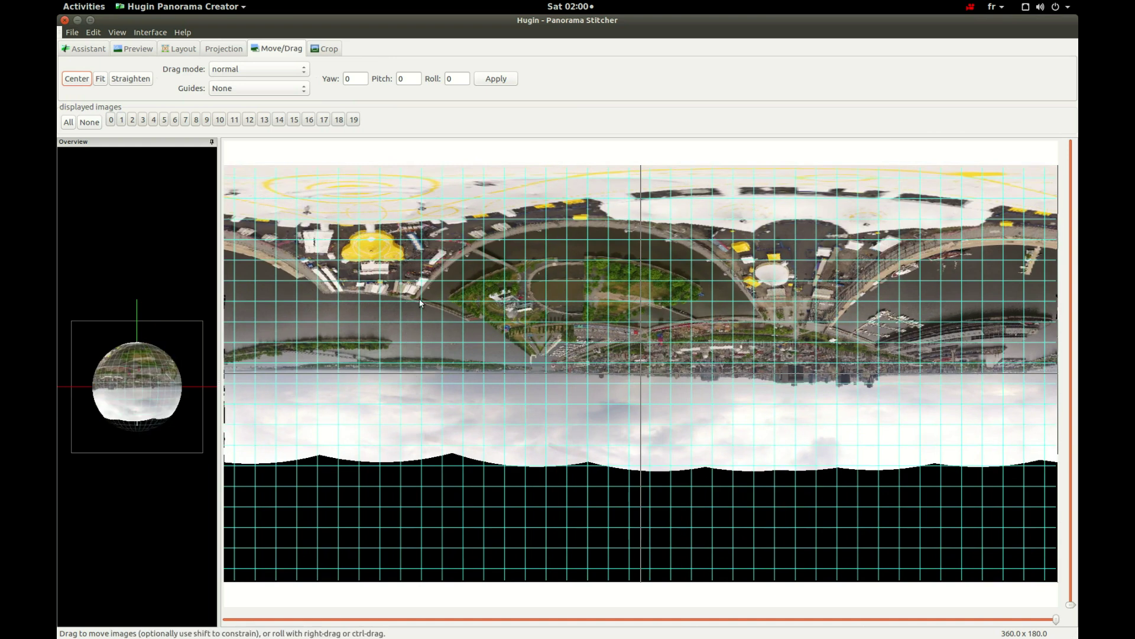
{"action": "double_click", "coordinate": [456, 79]}
{"action": "type", "text": "180"}
{"action": "left_click", "coordinate": [510, 81]}
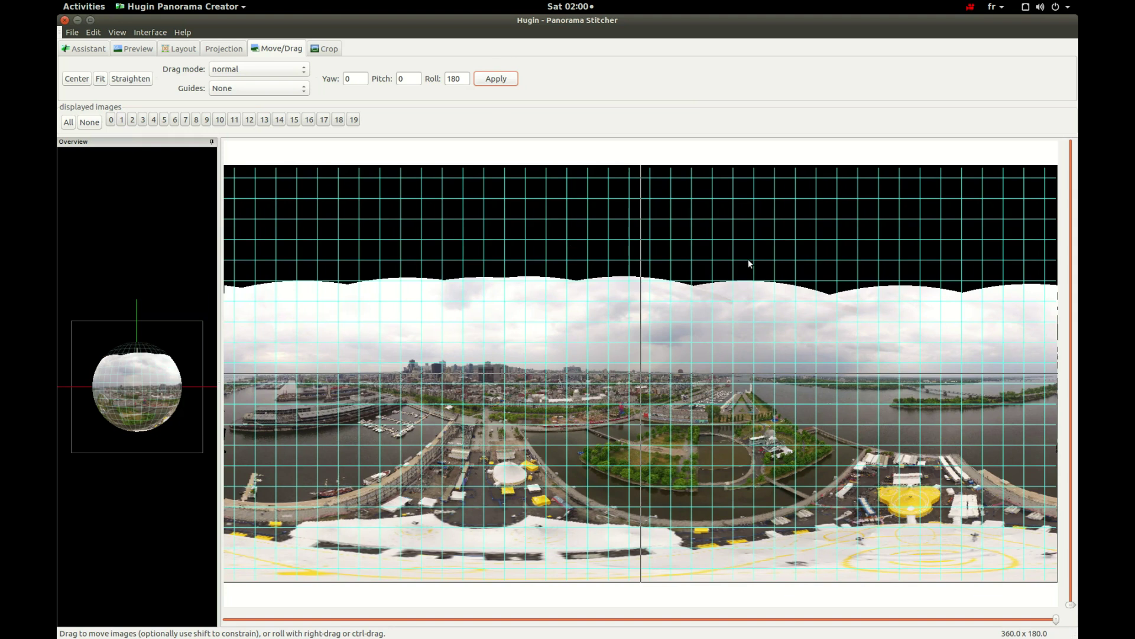
{"action": "left_click_drag", "start_coordinate": [847, 384], "coordinate": [850, 378]}
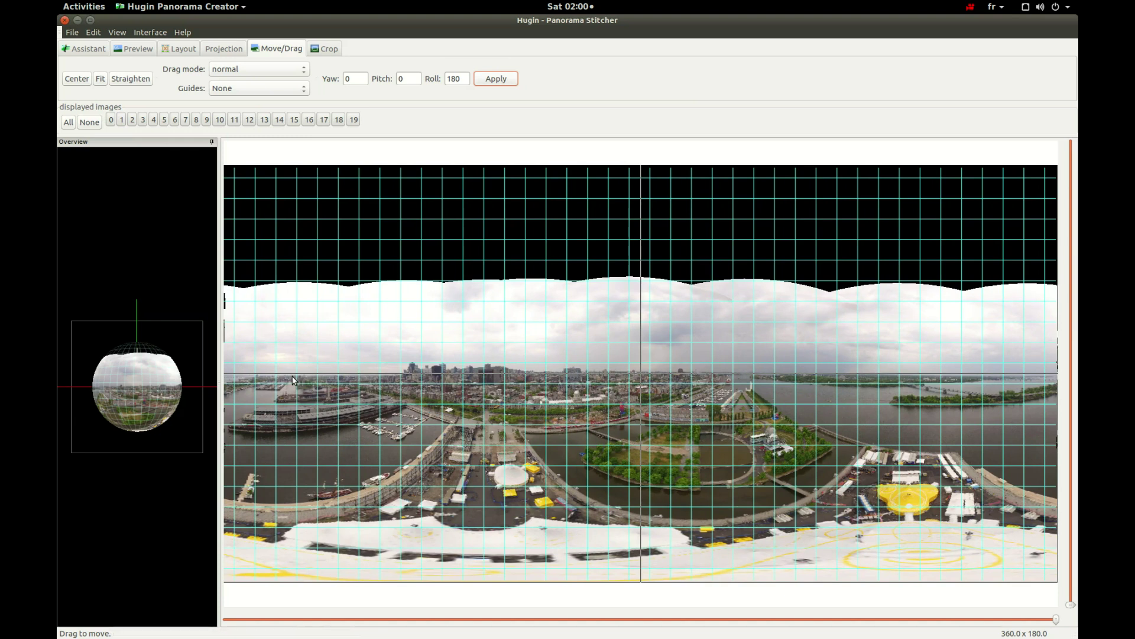
{"action": "left_click_drag", "start_coordinate": [292, 379], "coordinate": [296, 383]}
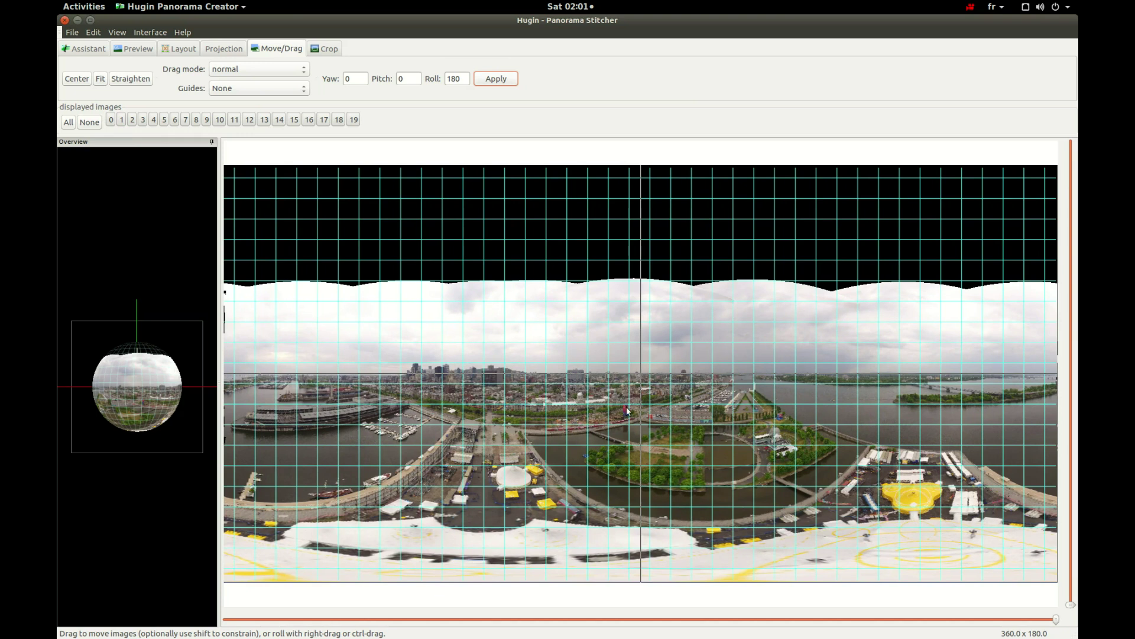
Step: Apply the full crop values and bring up the 10192 × 5096 output parameters
{"action": "key", "text": "ctrl+Page_Up"}
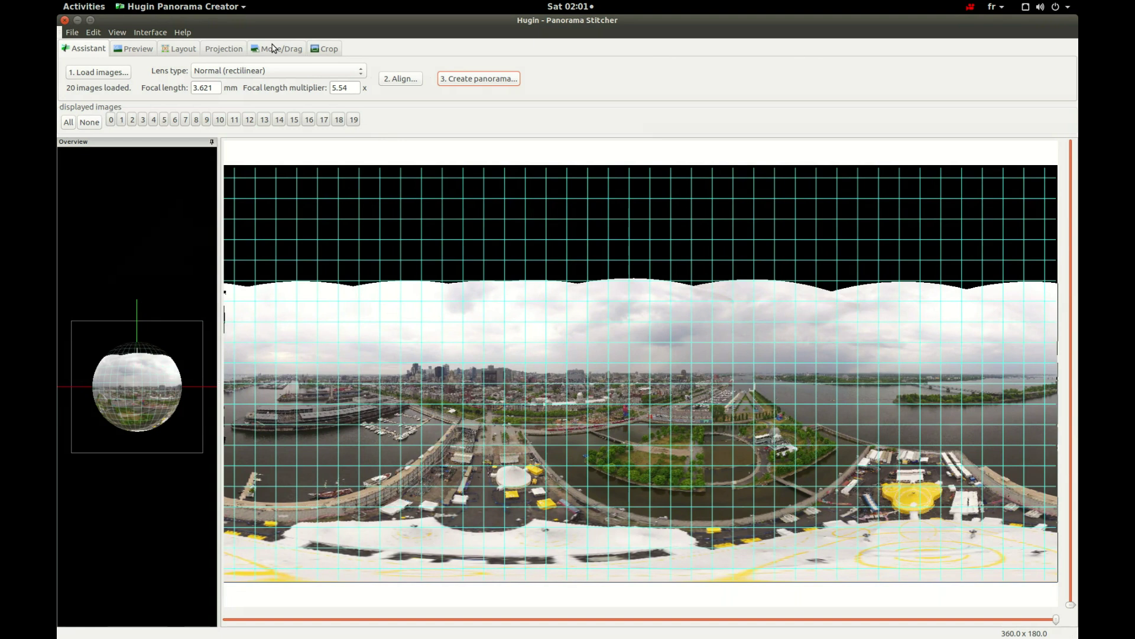
{"action": "left_click", "coordinate": [322, 52]}
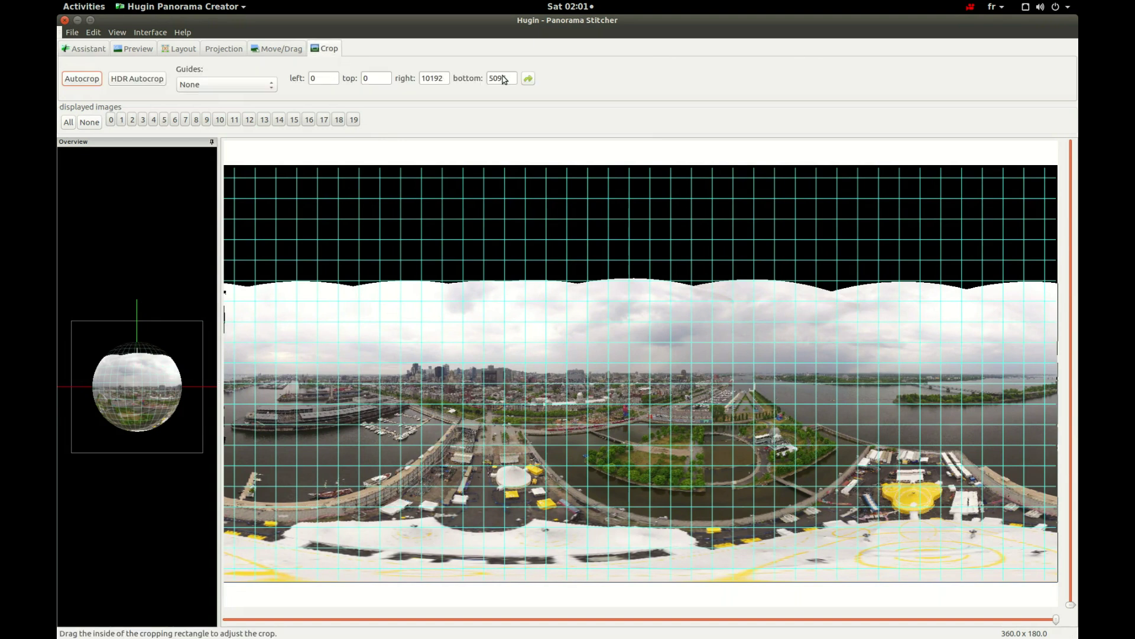
{"action": "left_click", "coordinate": [531, 81]}
{"action": "left_click", "coordinate": [88, 48]}
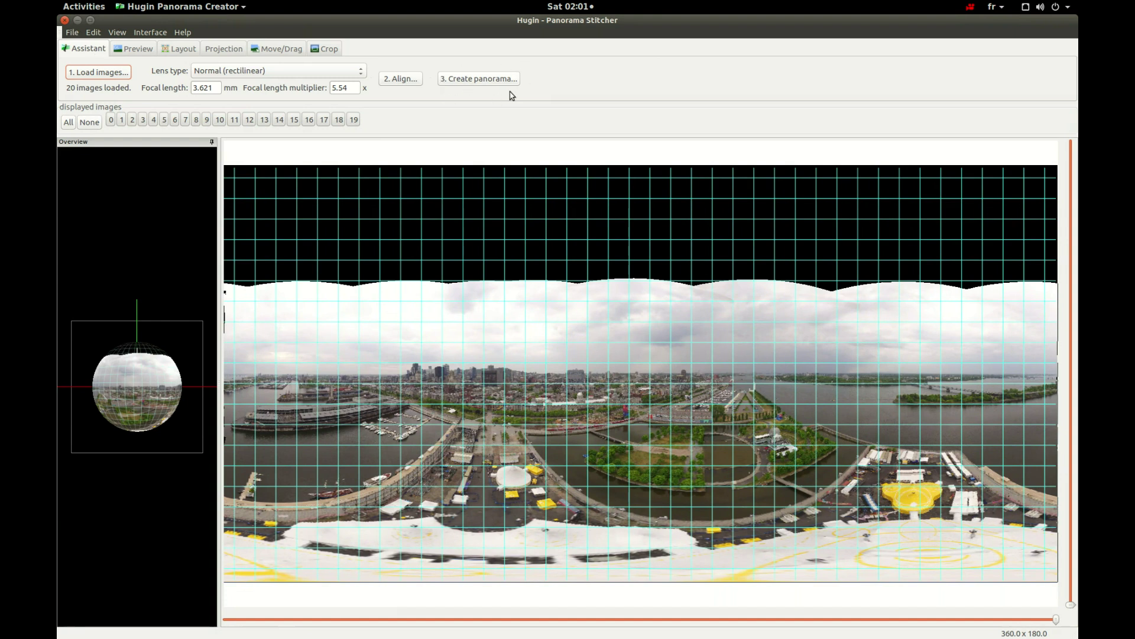
{"action": "left_click", "coordinate": [486, 82]}
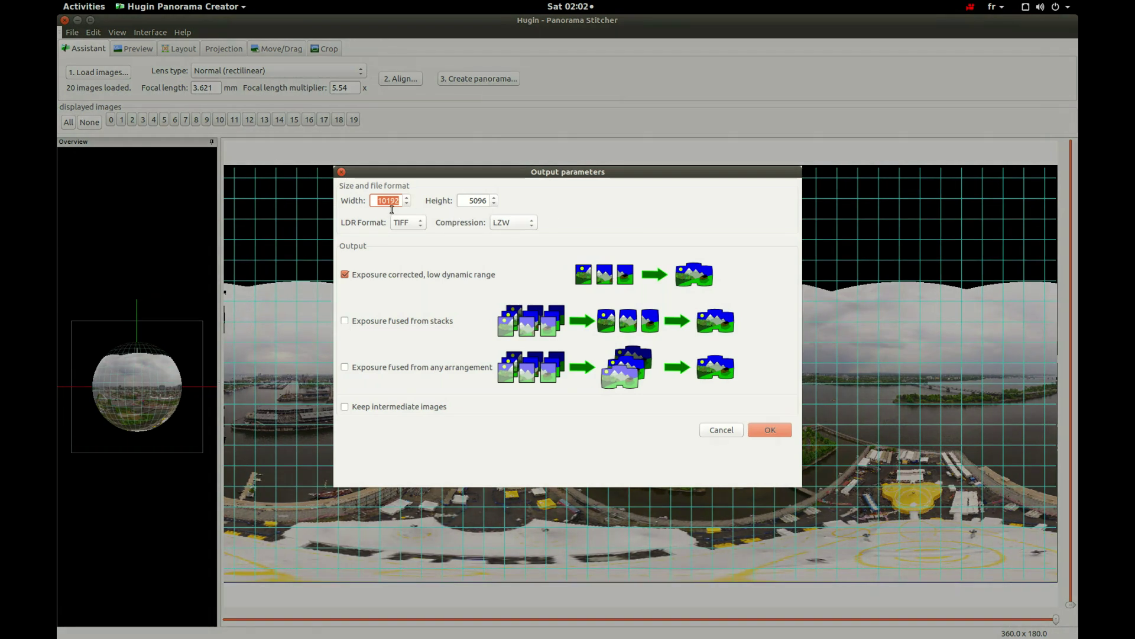
Step: Set the output to 12000 × 6000 pixels in JPEG format and confirm
{"action": "left_click", "coordinate": [385, 204]}
{"action": "double_click", "coordinate": [385, 204]}
{"action": "type", "text": "12"}
{"action": "type", "text": "000"}
{"action": "key", "text": "Tab"}
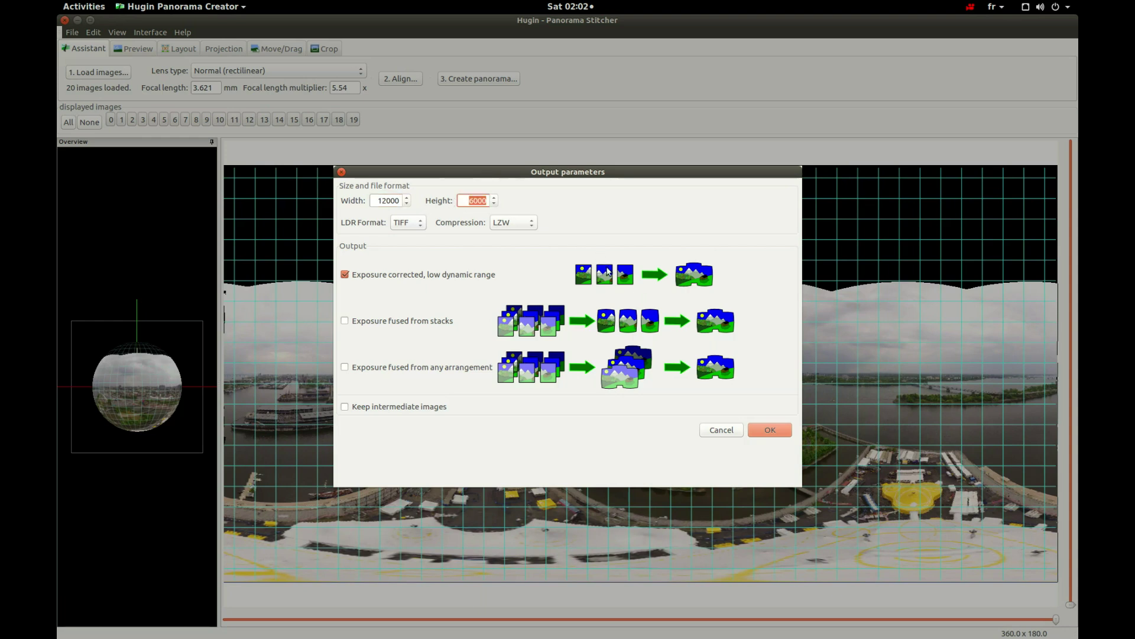
{"action": "left_click", "coordinate": [412, 229]}
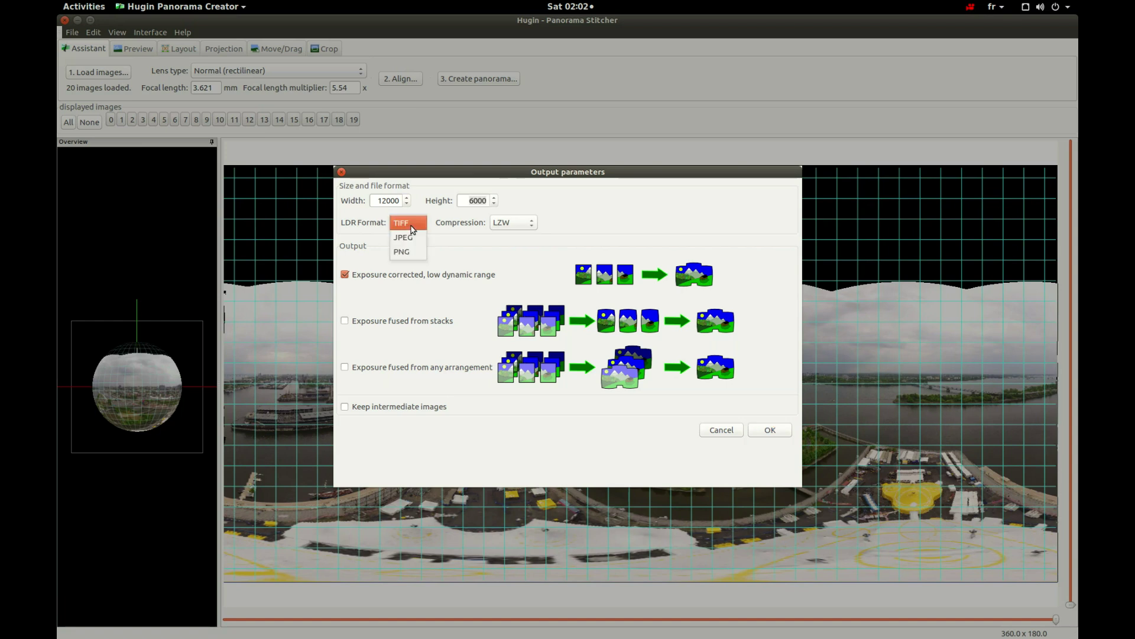
{"action": "left_click", "coordinate": [513, 221]}
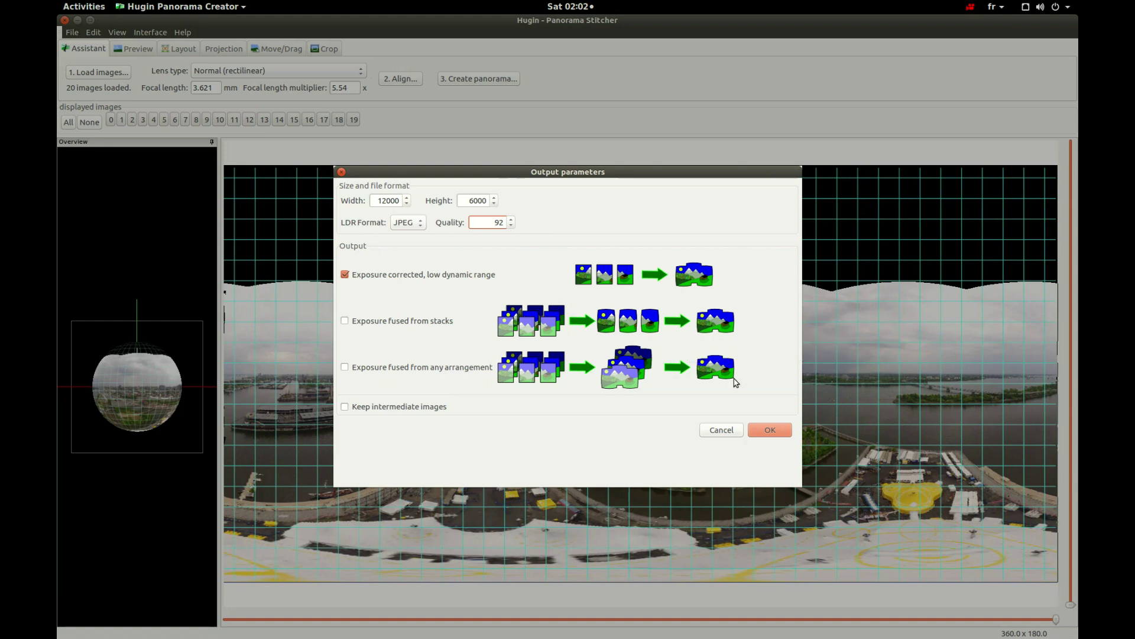
{"action": "left_click", "coordinate": [766, 431]}
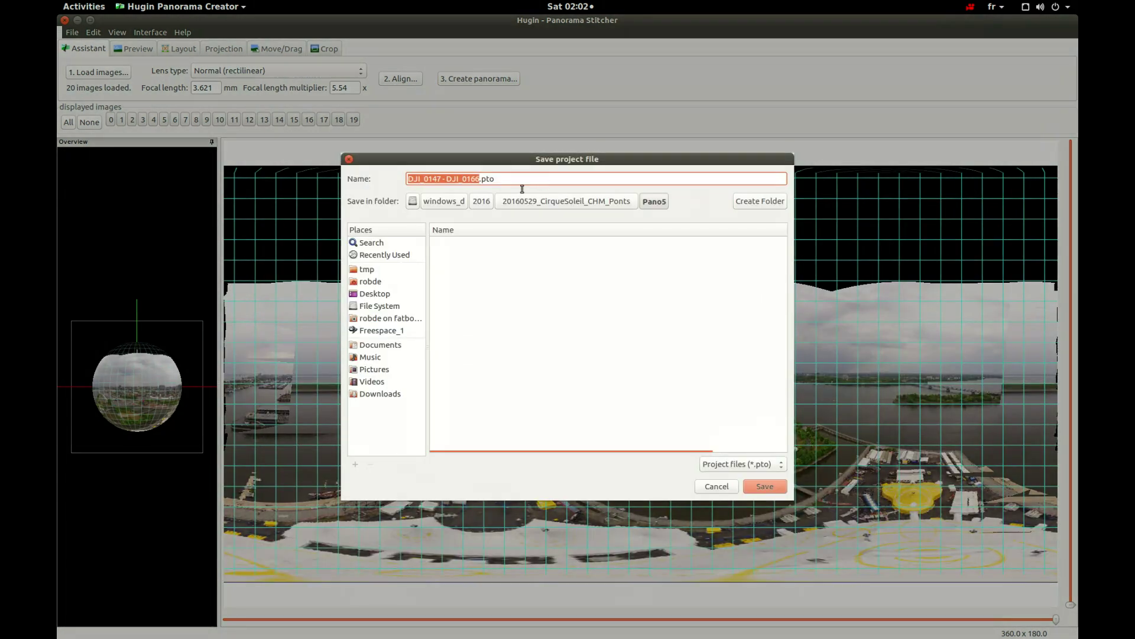
Step: Save DJI_0147-DJI_0166.pto and stitch the panorama with output prefix CirqueSoleil
{"action": "key", "text": "Return"}
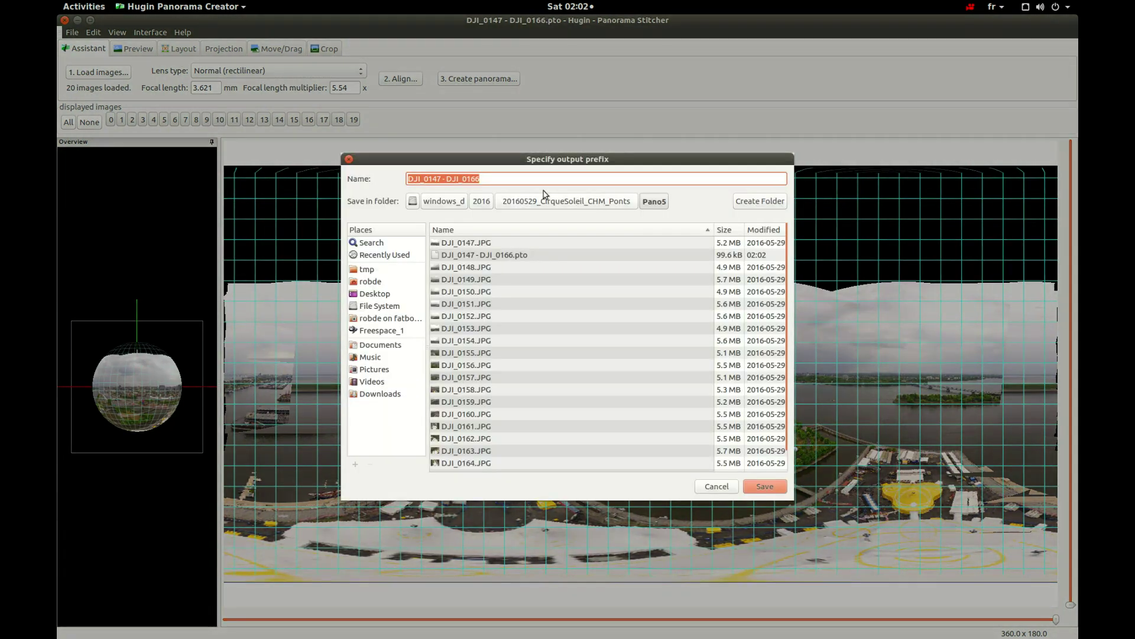
{"action": "type", "text": "Cirqu"}
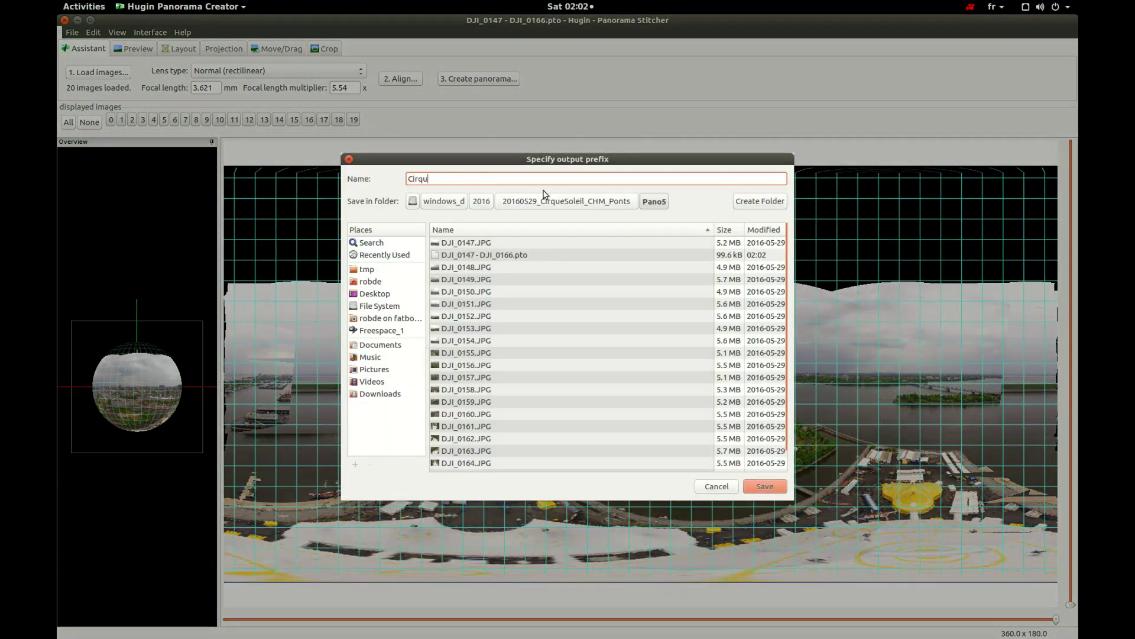
{"action": "key", "text": "BackSpace"}
{"action": "key", "text": "BackSpace"}
{"action": "key", "text": "BackSpace"}
{"action": "left_click", "coordinate": [765, 487]}
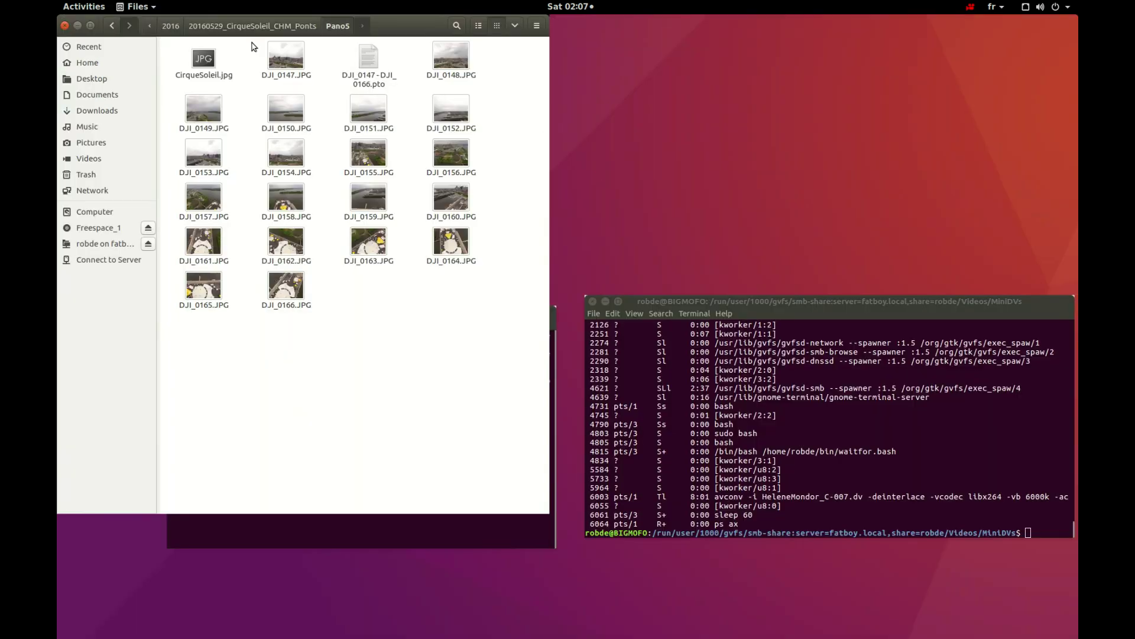
Step: Open CirqueSoleil.jpg with GIMP Image Editor from its context menu
{"action": "right_click", "coordinate": [207, 63]}
{"action": "mouse_move", "coordinate": [266, 83]}
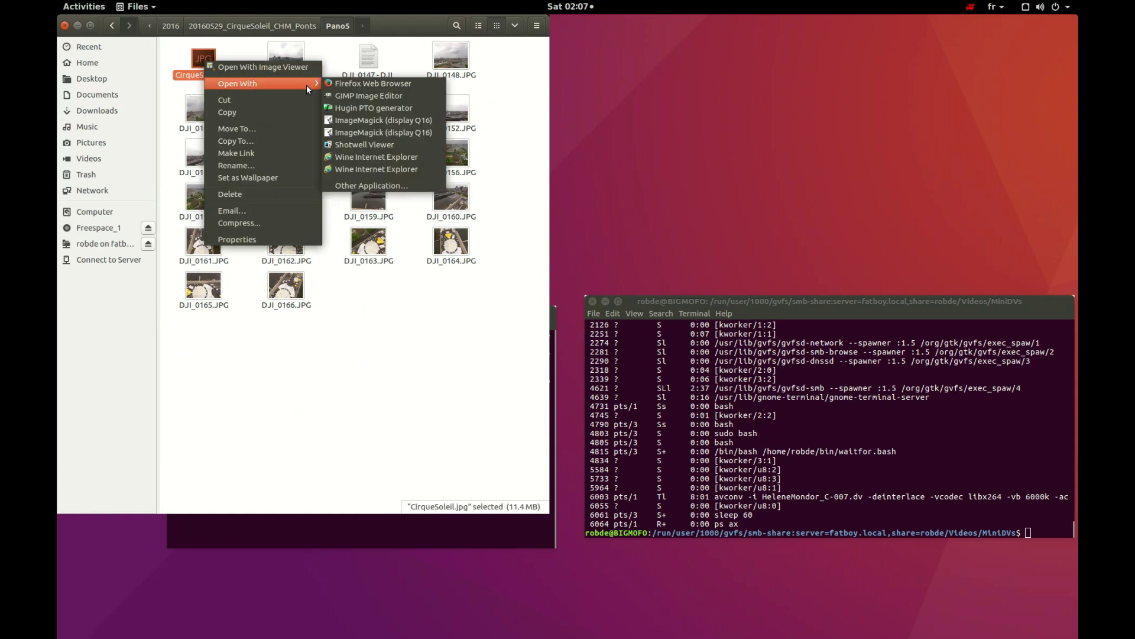
{"action": "left_click", "coordinate": [367, 96]}
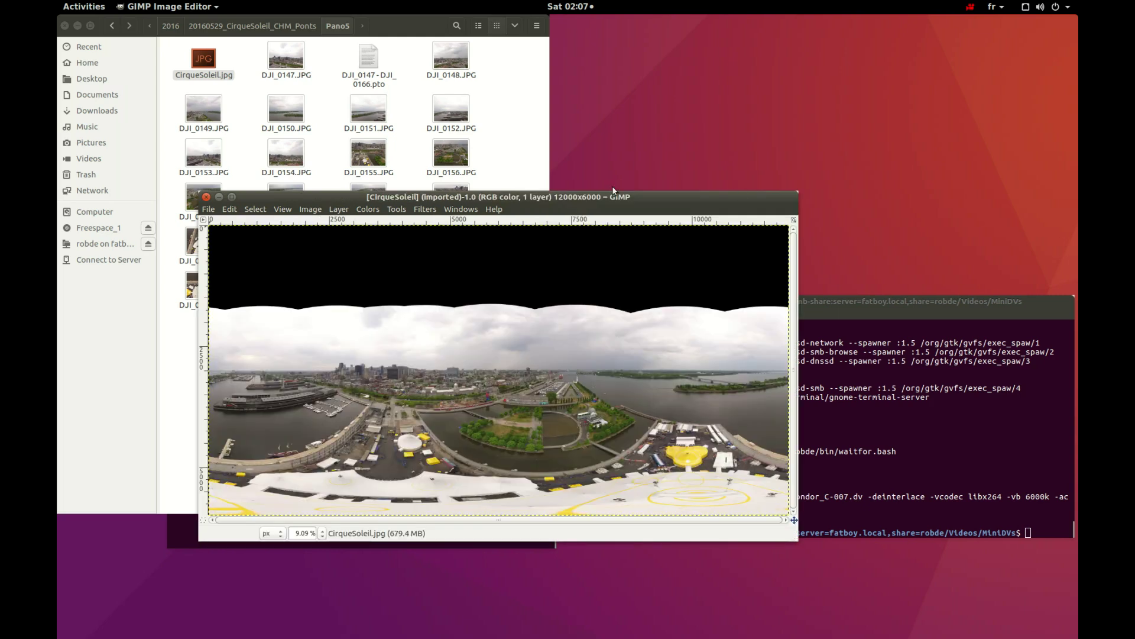
Step: Show the toolbox and sample the sky's light grey as foreground with the Color Picker
{"action": "left_click_drag", "start_coordinate": [597, 195], "coordinate": [688, 169]}
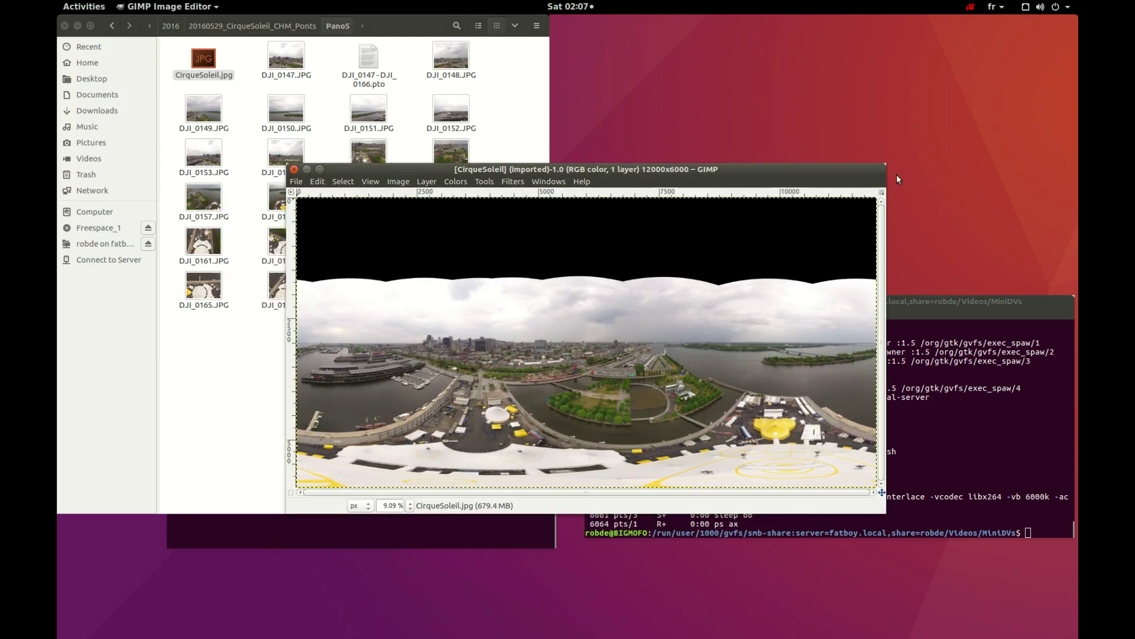
{"action": "left_click_drag", "start_coordinate": [820, 169], "coordinate": [724, 171]}
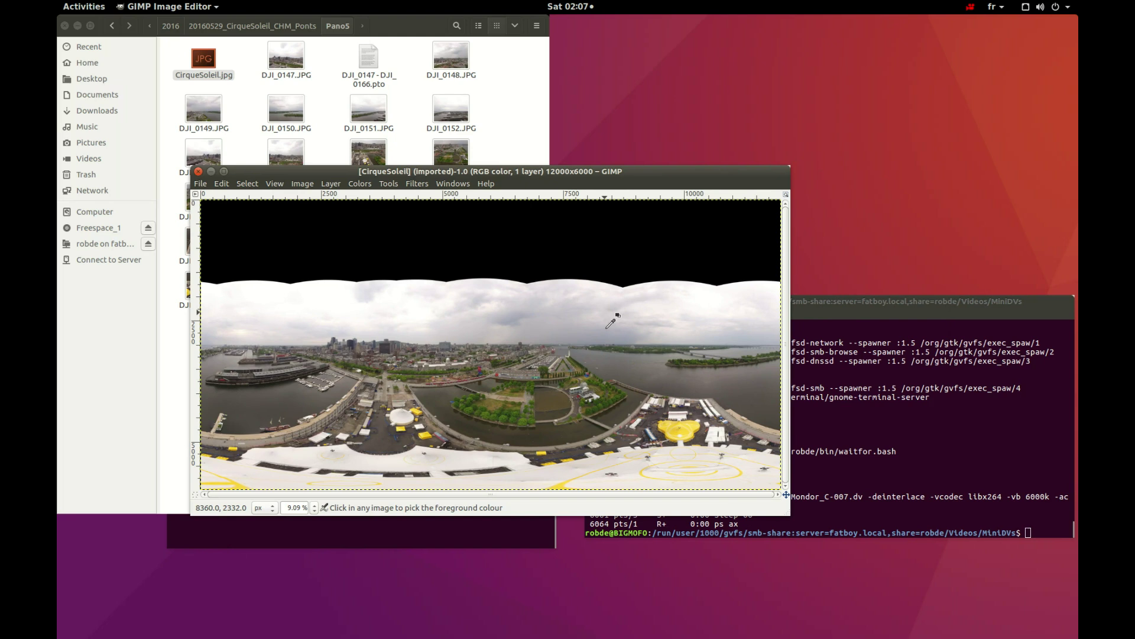
{"action": "key", "text": "Tab"}
{"action": "left_click", "coordinate": [977, 65]}
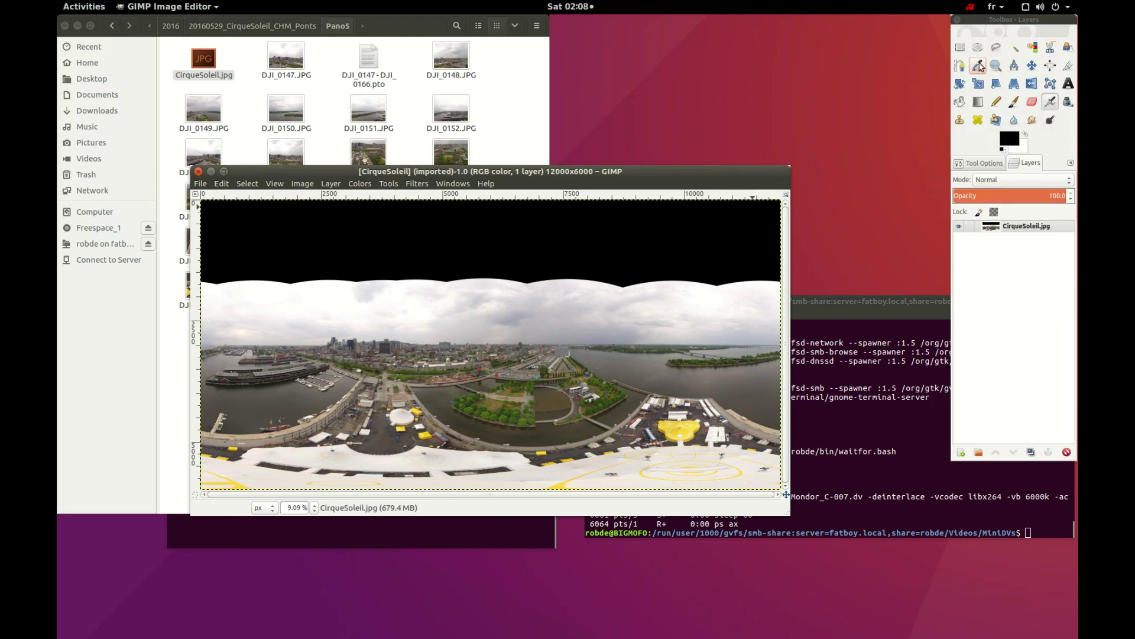
{"action": "left_click", "coordinate": [545, 305]}
Step: Create a new transparent layer and draw a light grey gradient down from the image top
{"action": "left_click", "coordinate": [977, 101]}
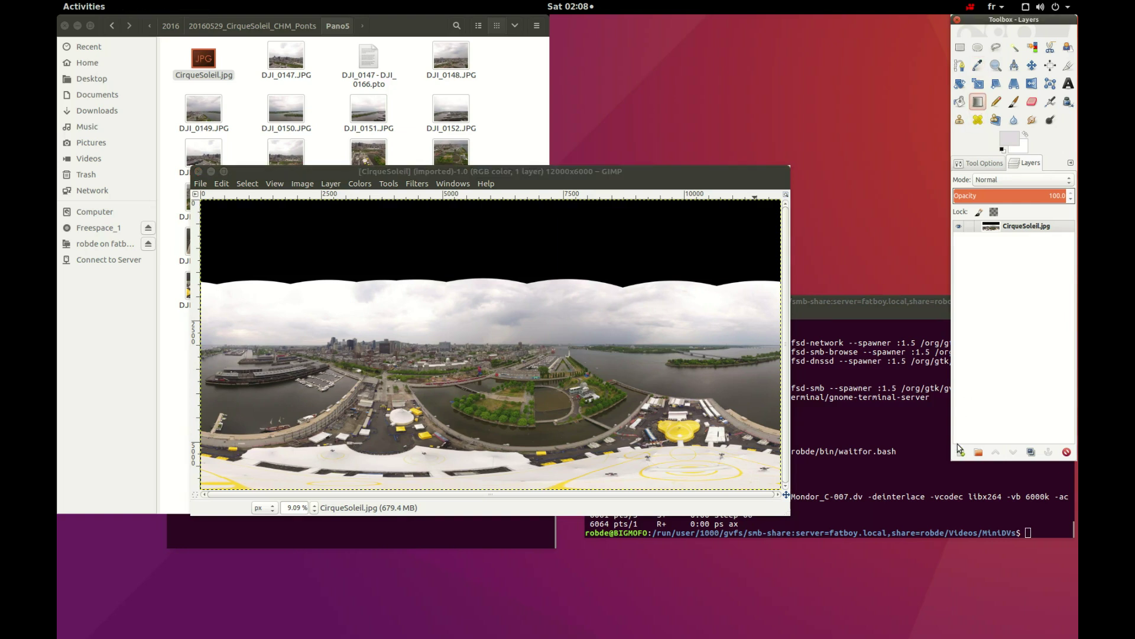
{"action": "left_click", "coordinate": [961, 452]}
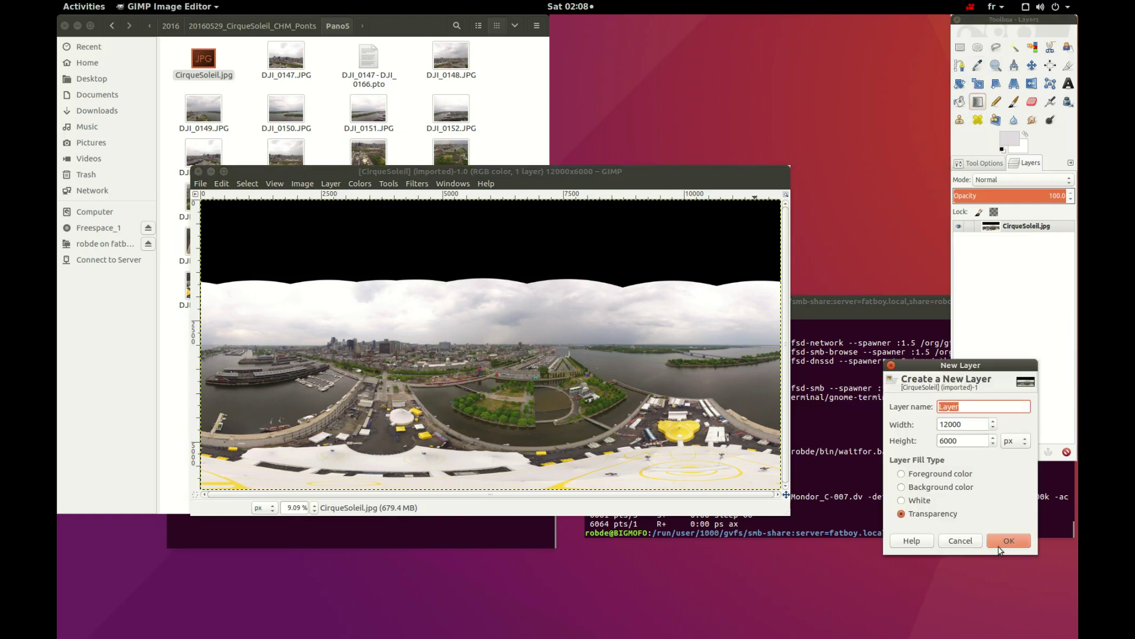
{"action": "left_click", "coordinate": [1009, 540]}
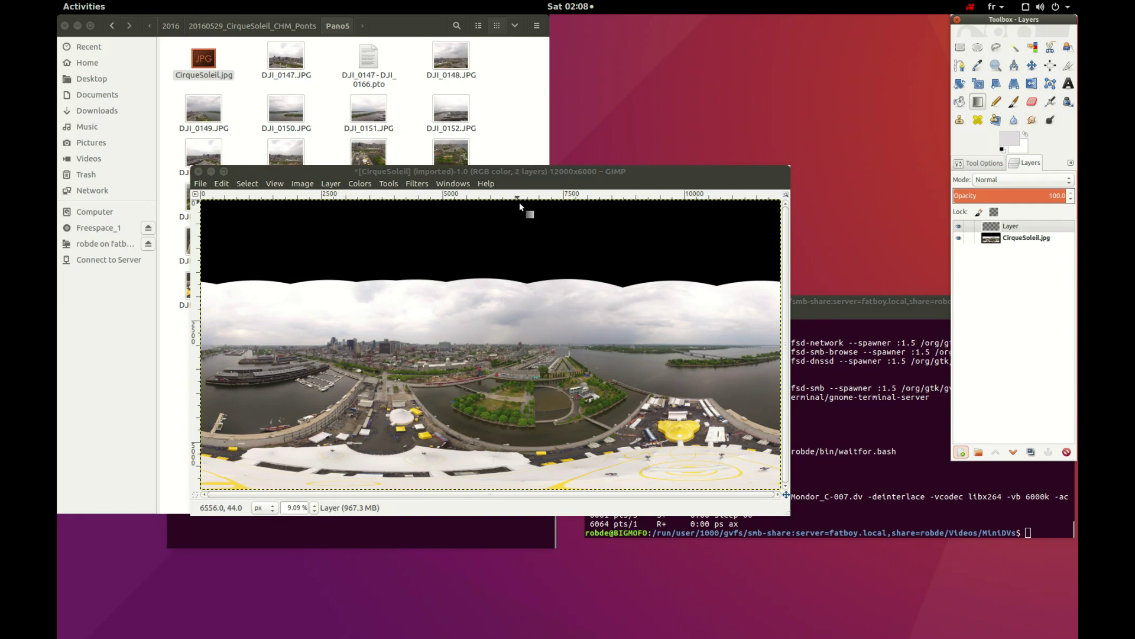
{"action": "left_click_drag", "start_coordinate": [519, 207], "coordinate": [519, 280]}
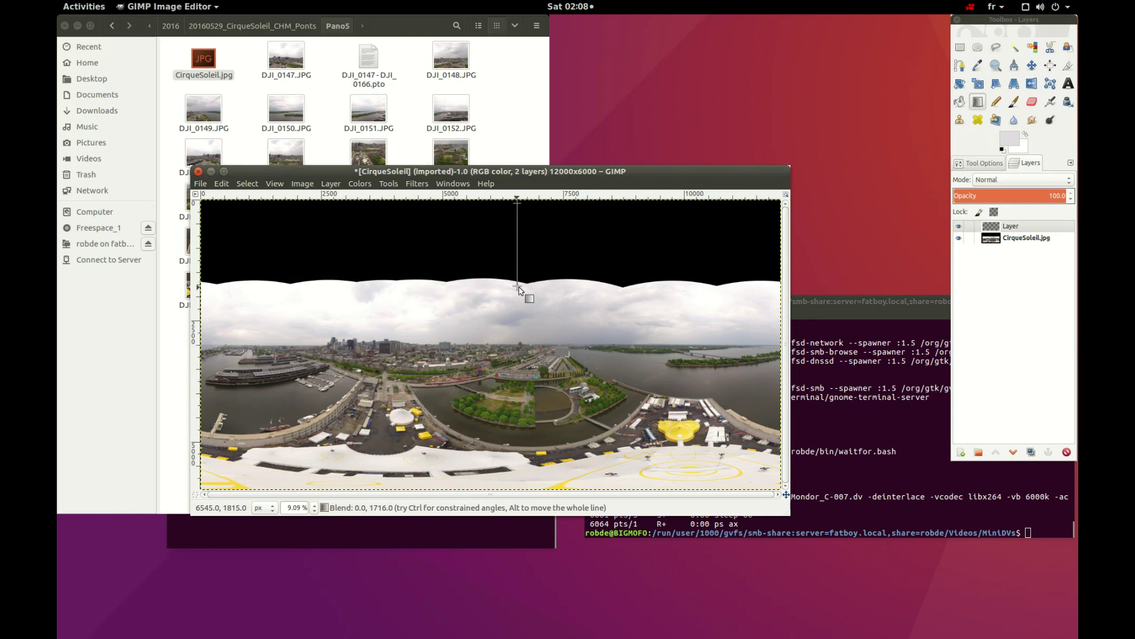
{"action": "left_click_drag", "start_coordinate": [519, 281], "coordinate": [519, 310]}
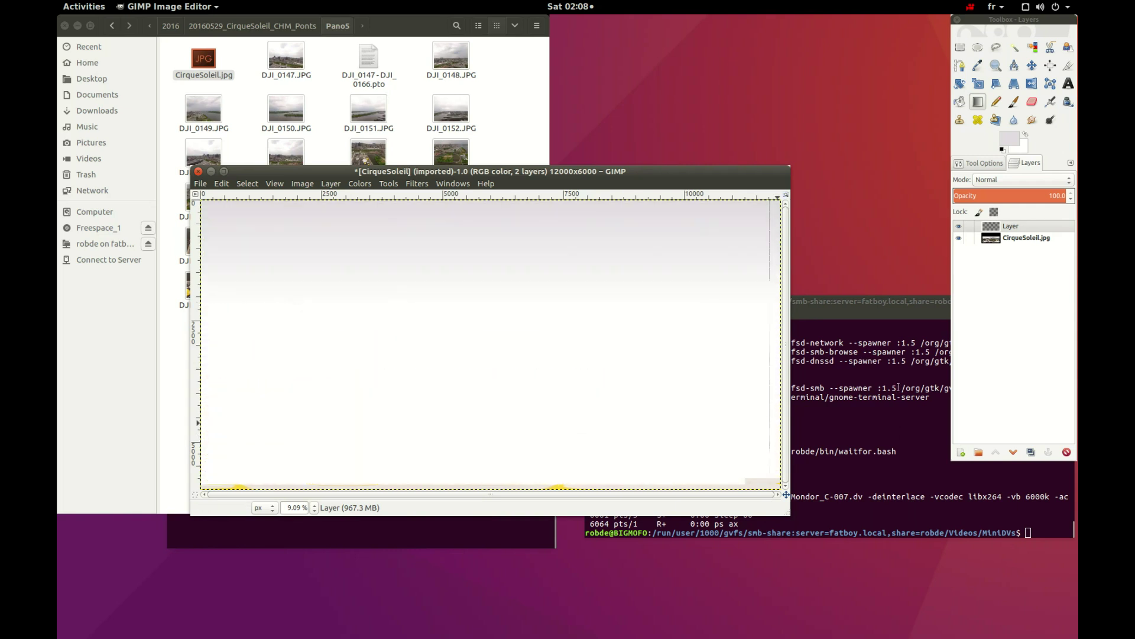
Step: Add a black (full transparency) layer mask to the gradient layer and select the mask for editing
{"action": "right_click", "coordinate": [1013, 230]}
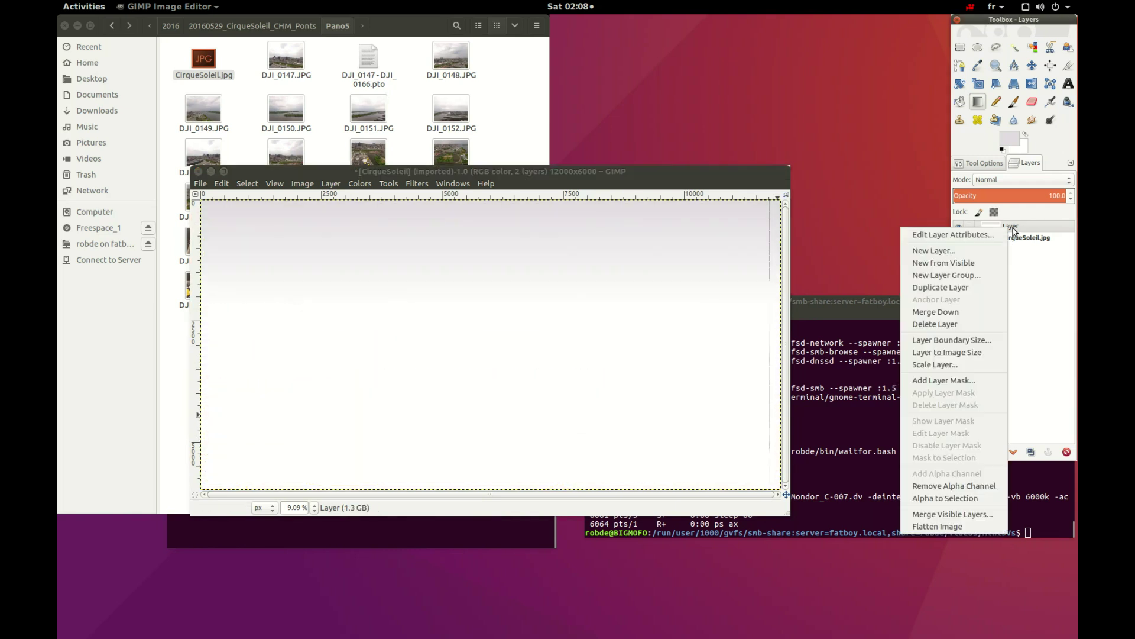
{"action": "left_click", "coordinate": [966, 381]}
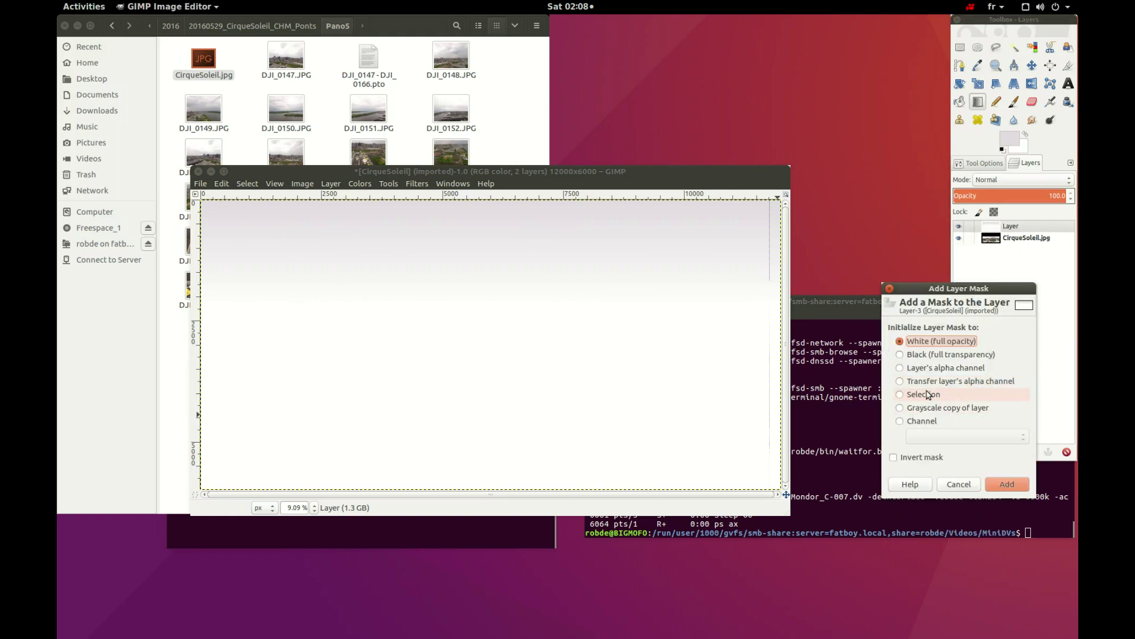
{"action": "left_click", "coordinate": [928, 354]}
{"action": "left_click", "coordinate": [1019, 486]}
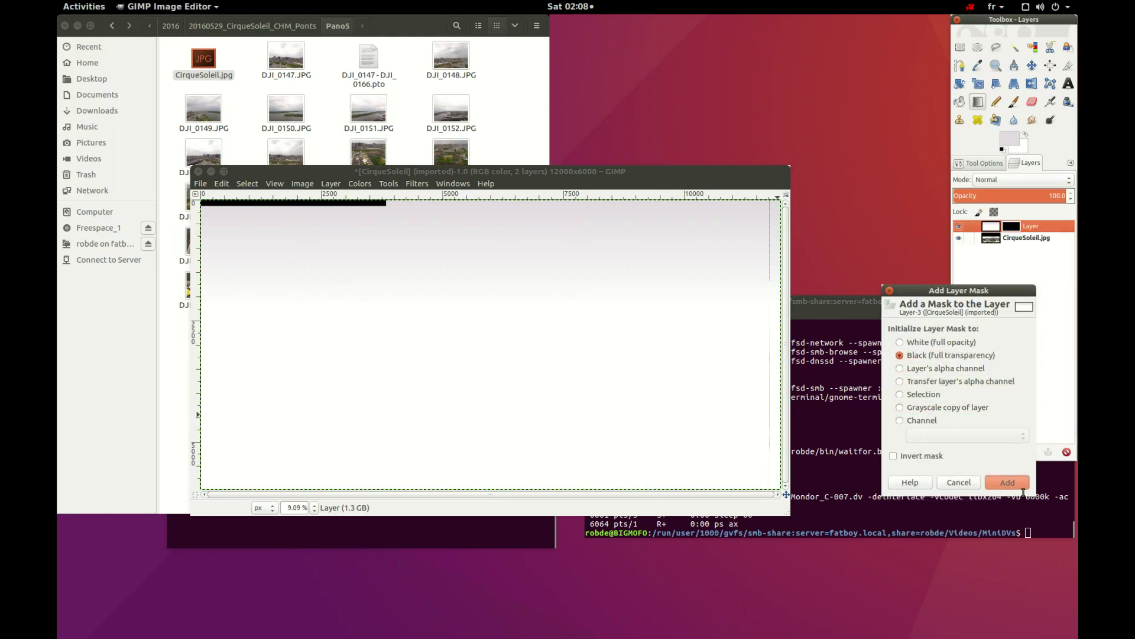
{"action": "left_click", "coordinate": [1003, 150]}
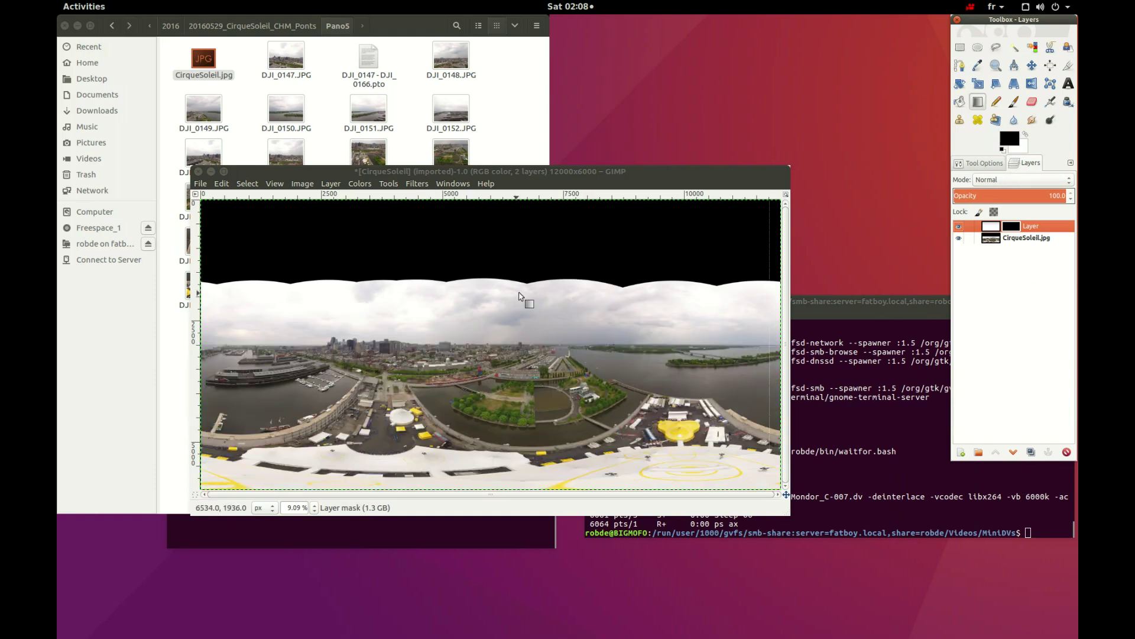
{"action": "left_click", "coordinate": [497, 336]}
Step: Drag a gradient upward on the mask over the sky gap, then merge the layer down into CirqueSoleil.jpg
{"action": "left_click_drag", "start_coordinate": [496, 332], "coordinate": [496, 294]}
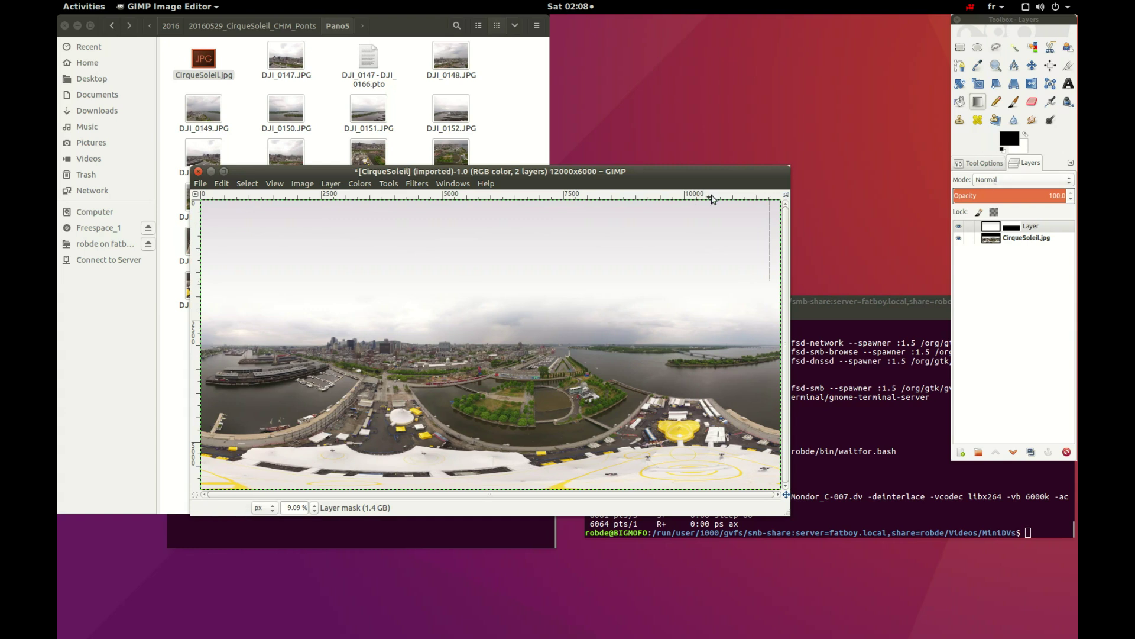
{"action": "left_click", "coordinate": [451, 185]}
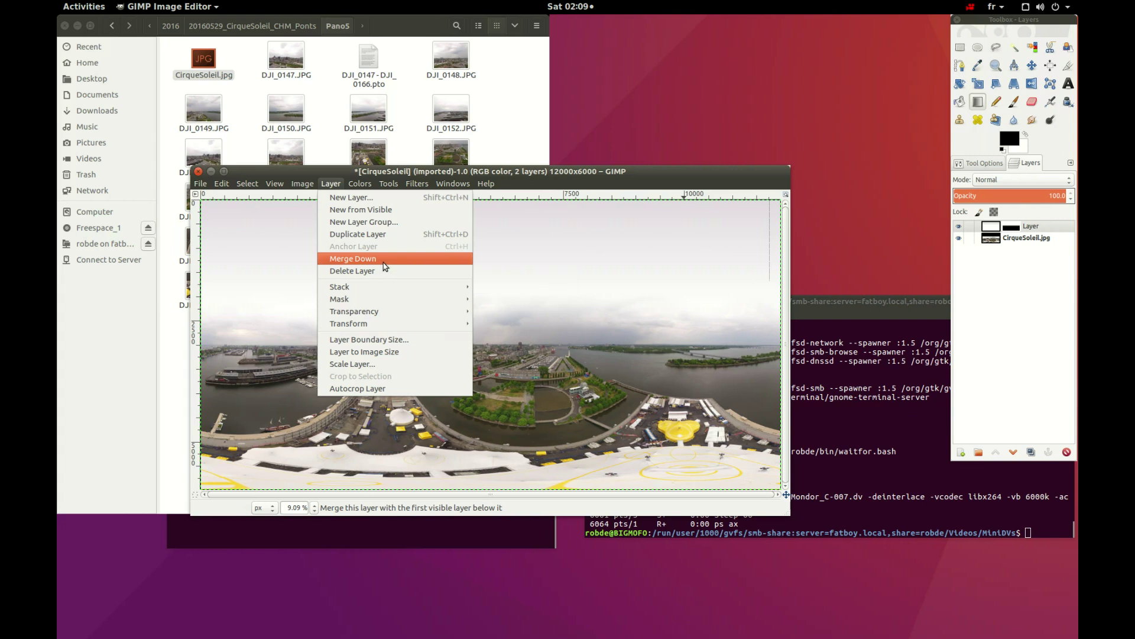
{"action": "left_click", "coordinate": [383, 265]}
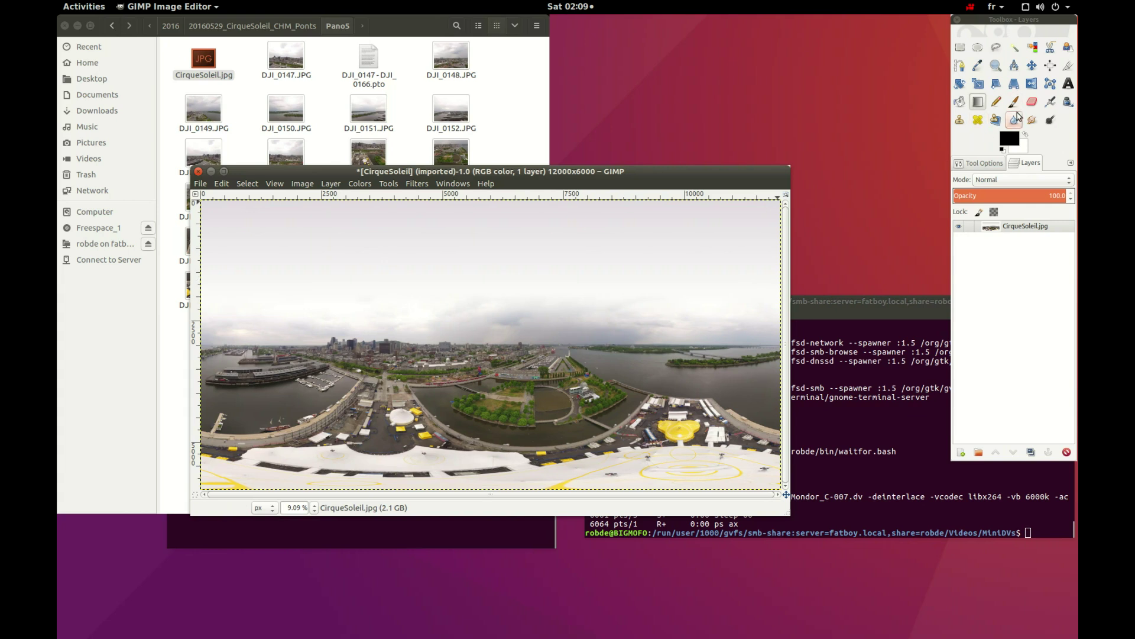
Step: Smudge the sky seam with a 785.16-size Smudge brush and overwrite CirqueSoleil.jpg
{"action": "left_click", "coordinate": [1032, 119]}
{"action": "left_click", "coordinate": [983, 164]}
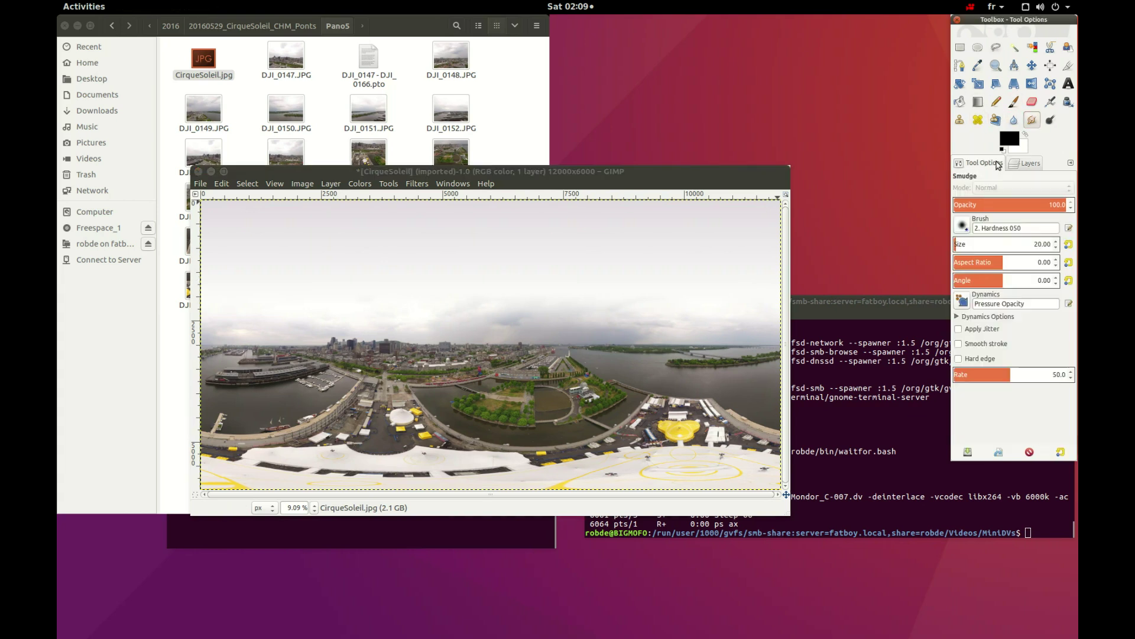
{"action": "left_click_drag", "start_coordinate": [1004, 244], "coordinate": [1036, 245]}
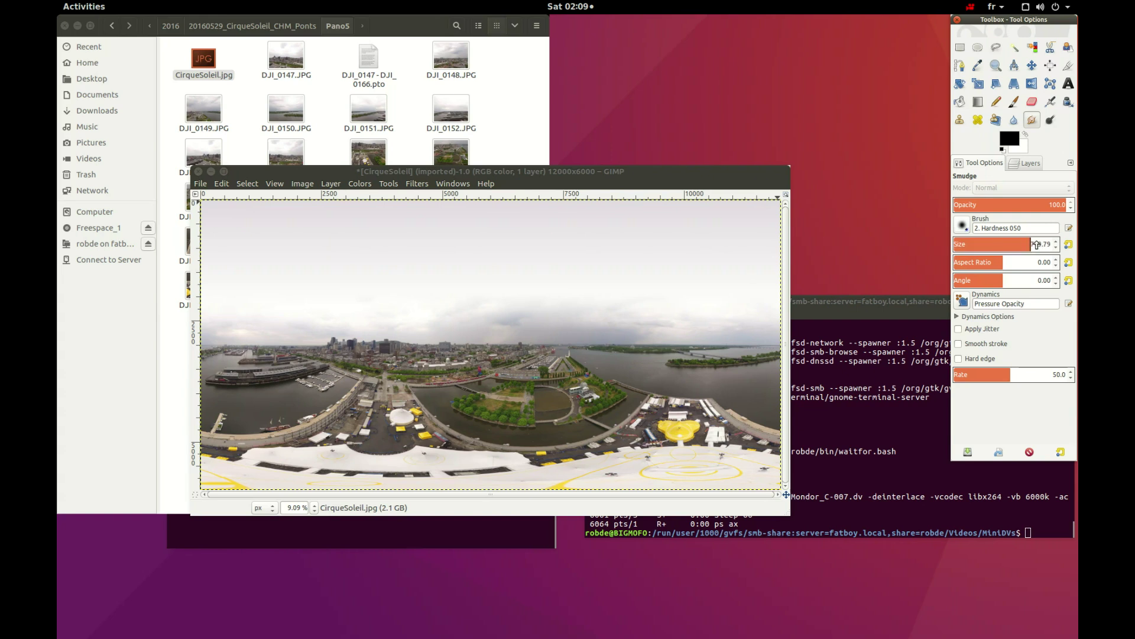
{"action": "left_click", "coordinate": [566, 324]}
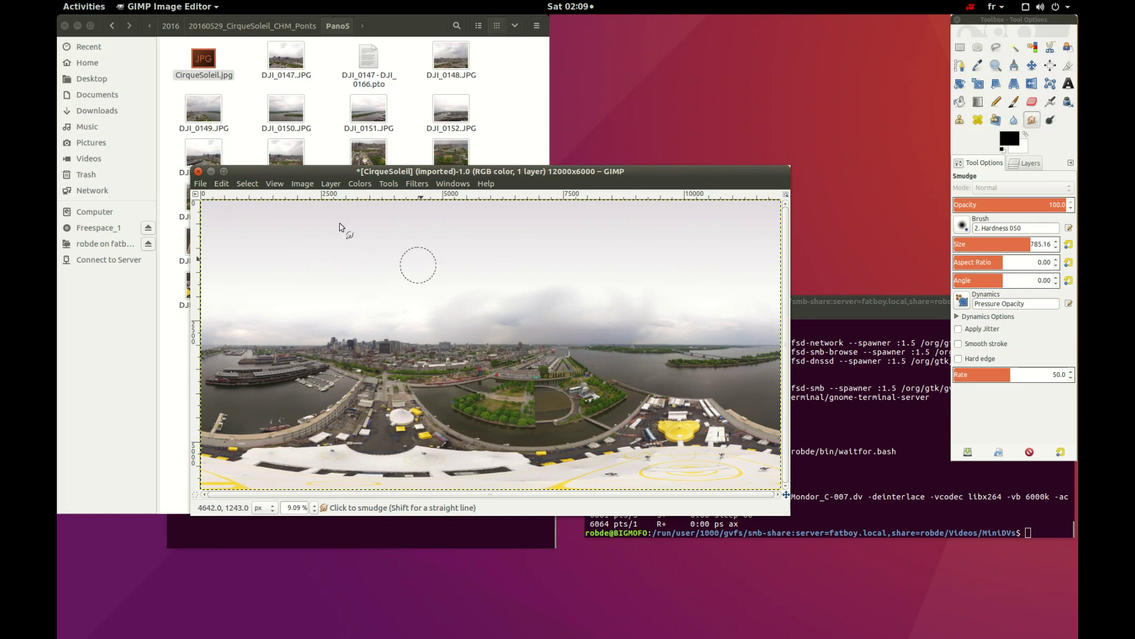
{"action": "left_click", "coordinate": [221, 183]}
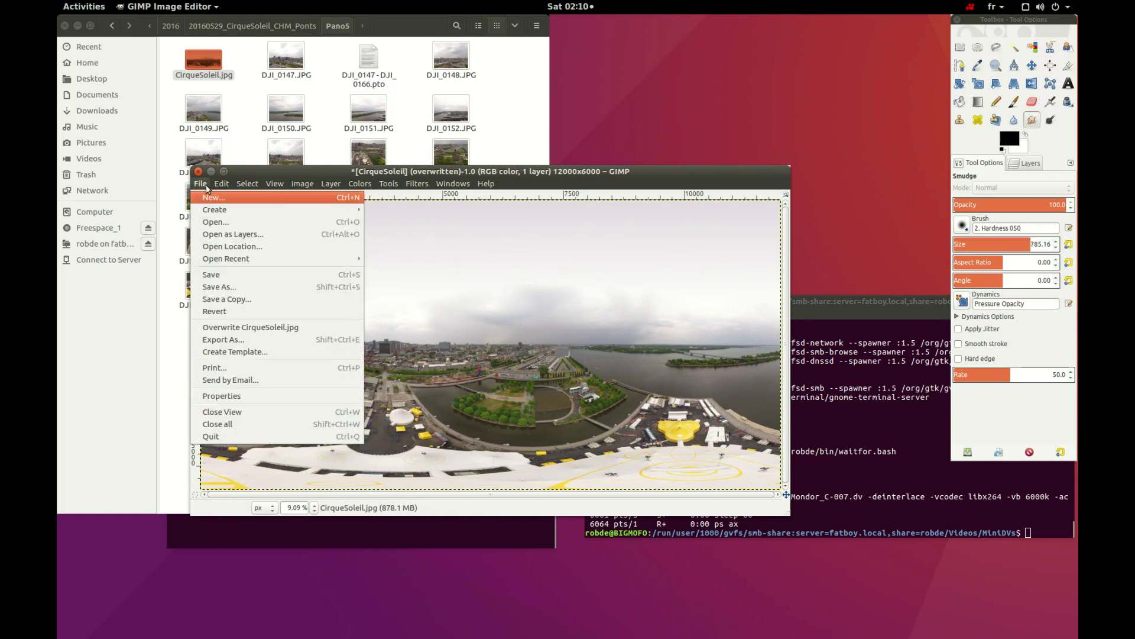
Step: Open Image Properties and browse its metadata tabs and the full property table
{"action": "key", "text": "Escape"}
{"action": "key", "text": "alt+Return"}
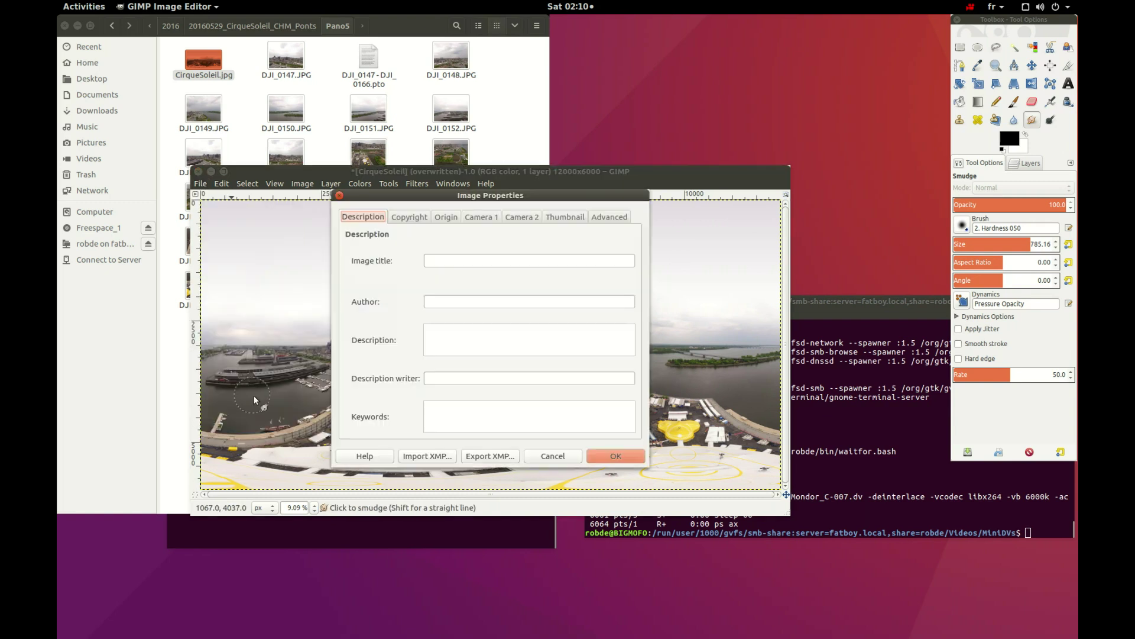
{"action": "left_click", "coordinate": [447, 218]}
{"action": "left_click", "coordinate": [481, 218]}
{"action": "left_click", "coordinate": [520, 218]}
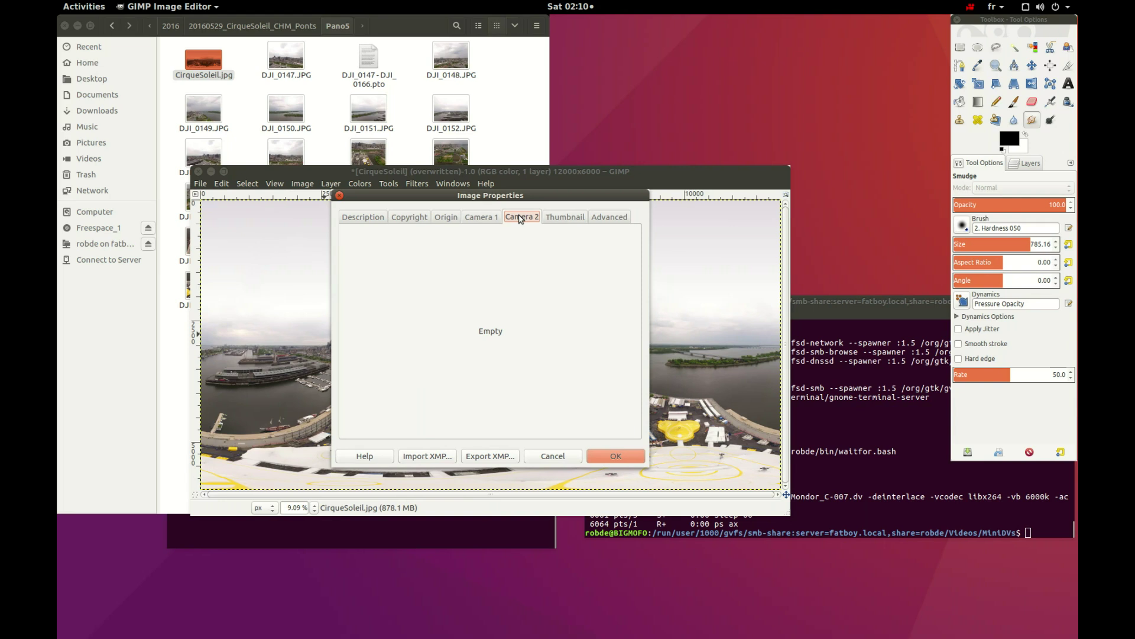
{"action": "left_click", "coordinate": [559, 217]}
{"action": "left_click", "coordinate": [601, 218]}
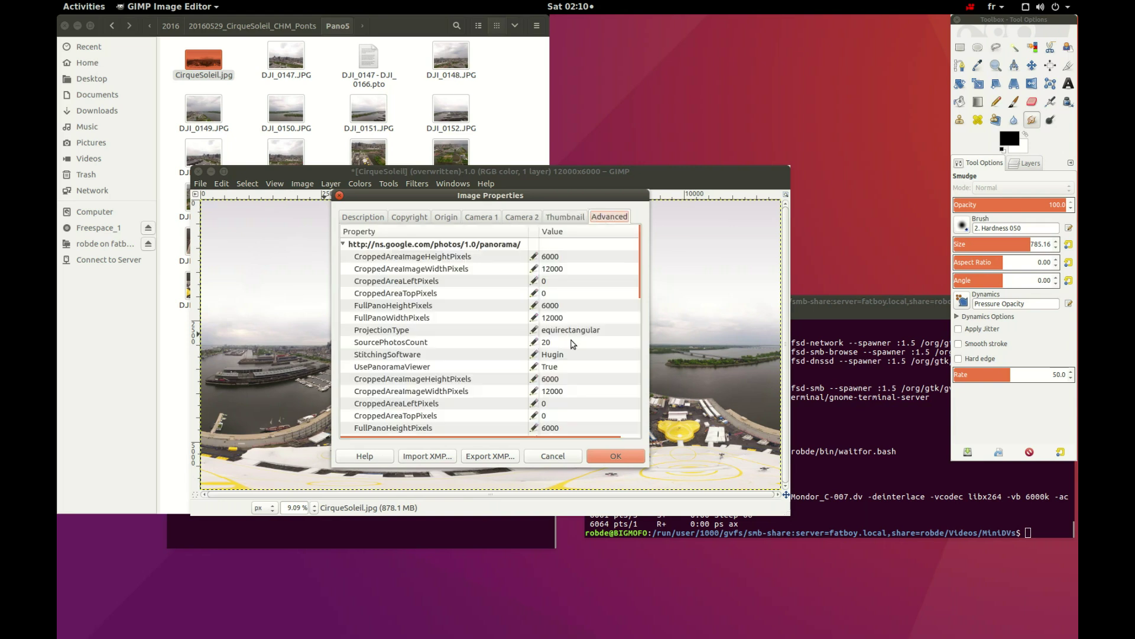
{"action": "scroll", "coordinate": [479, 390], "scroll_direction": "down", "scroll_amount": 5}
{"action": "scroll", "coordinate": [479, 389], "scroll_direction": "down", "scroll_amount": 5}
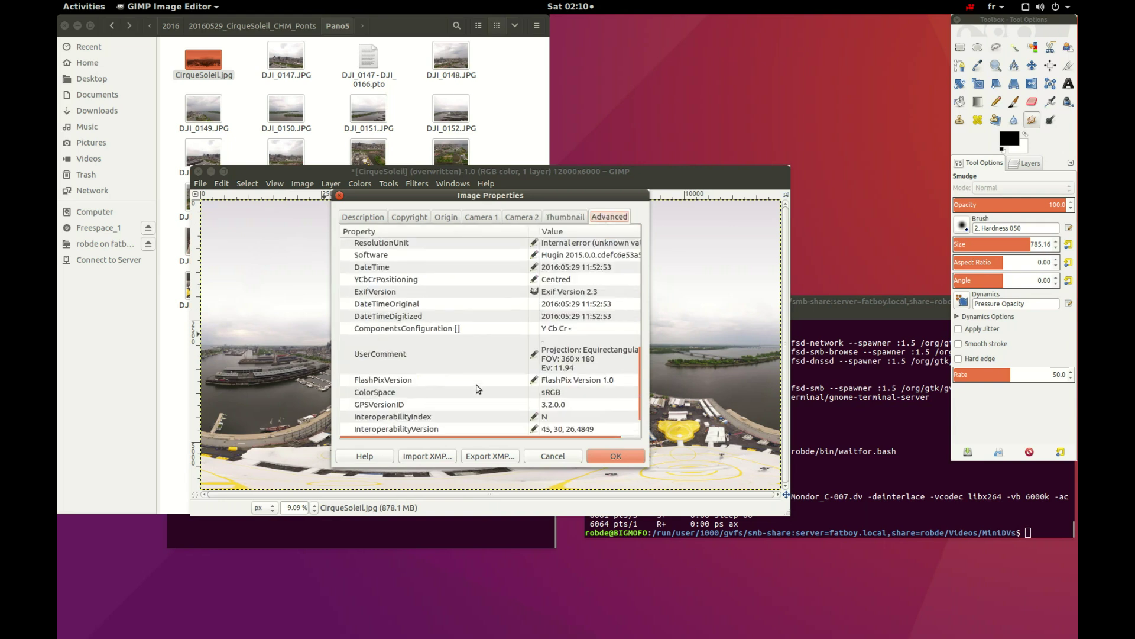
{"action": "scroll", "coordinate": [479, 389], "scroll_direction": "down", "scroll_amount": 3}
{"action": "scroll", "coordinate": [478, 389], "scroll_direction": "up", "scroll_amount": 8}
{"action": "scroll", "coordinate": [478, 389], "scroll_direction": "up", "scroll_amount": 2}
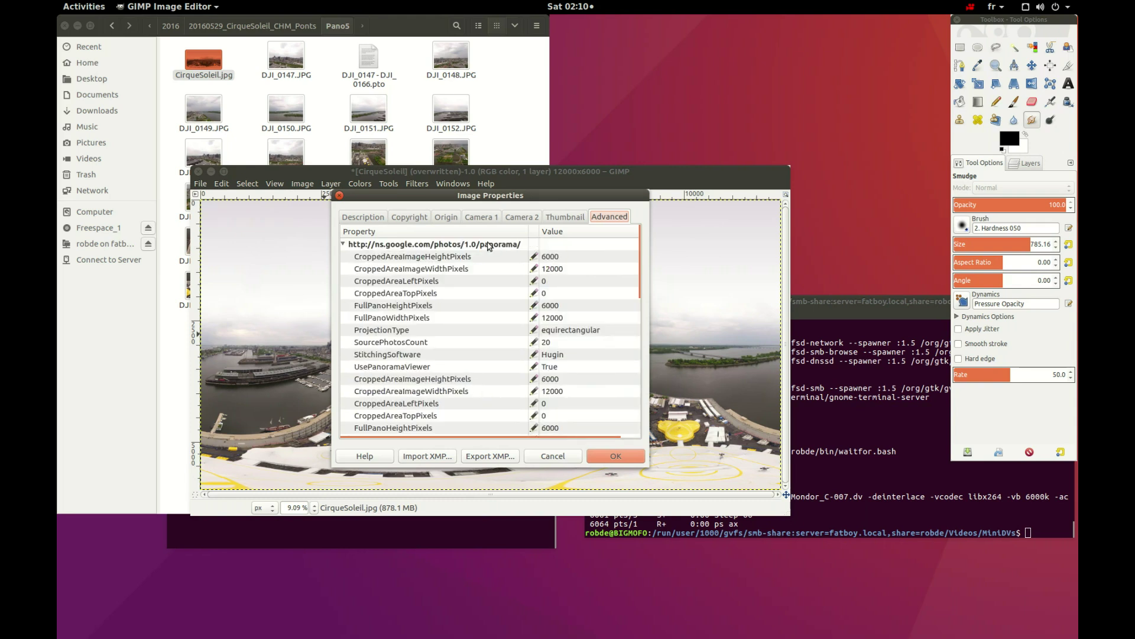
Step: Collapse the XMP section and change the EXIF camera Make from DJI to RICOH
{"action": "left_click", "coordinate": [344, 244]}
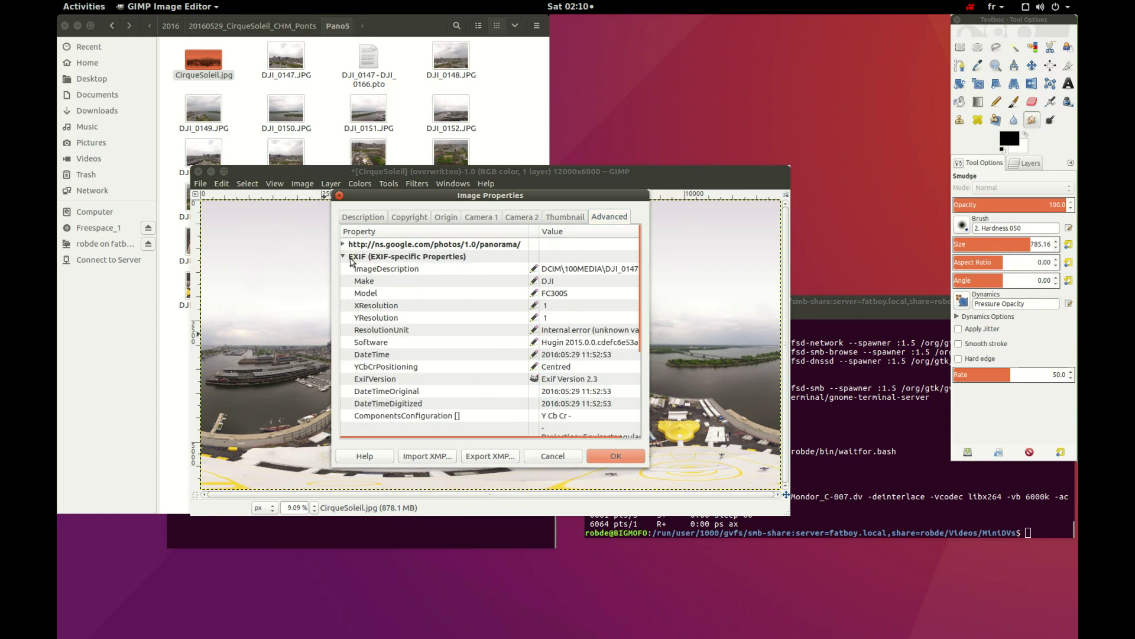
{"action": "left_click", "coordinate": [567, 286]}
{"action": "left_click", "coordinate": [567, 287]}
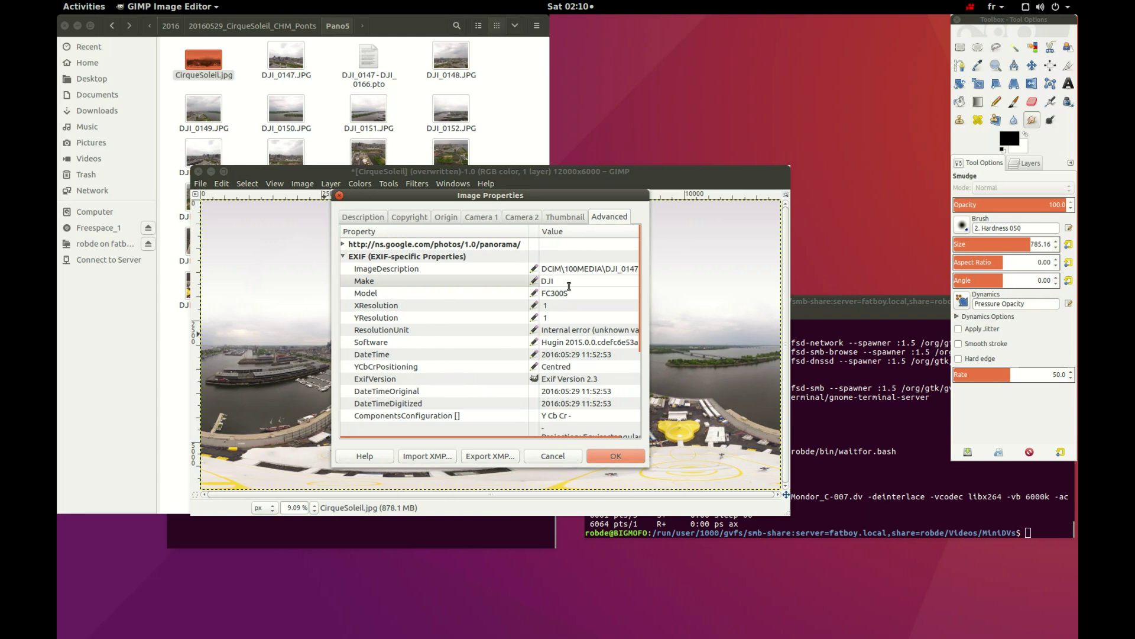
{"action": "key", "text": "BackSpace"}
{"action": "key", "text": "BackSpace"}
{"action": "type", "text": "RI"}
{"action": "type", "text": "CO"}
{"action": "key", "text": "Return"}
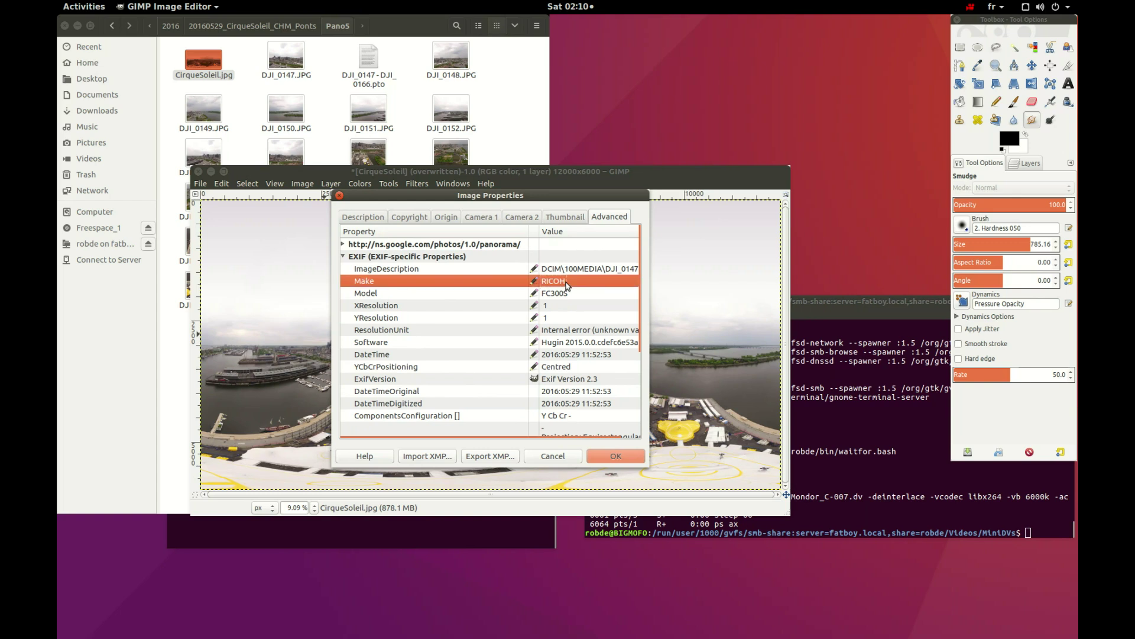
Step: Set the EXIF camera Model to RICOH THETA S and apply the metadata changes
{"action": "key", "text": "Down"}
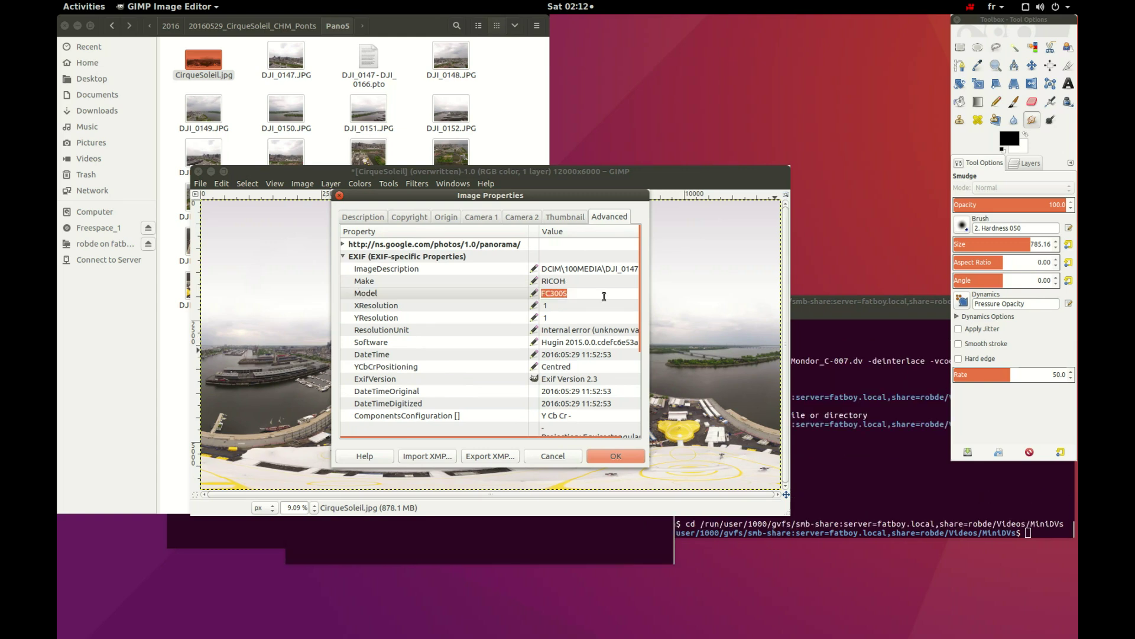
{"action": "left_click", "coordinate": [597, 294]}
{"action": "type", "text": "RICOH "}
{"action": "type", "text": "THETA S"}
{"action": "key", "text": "Return"}
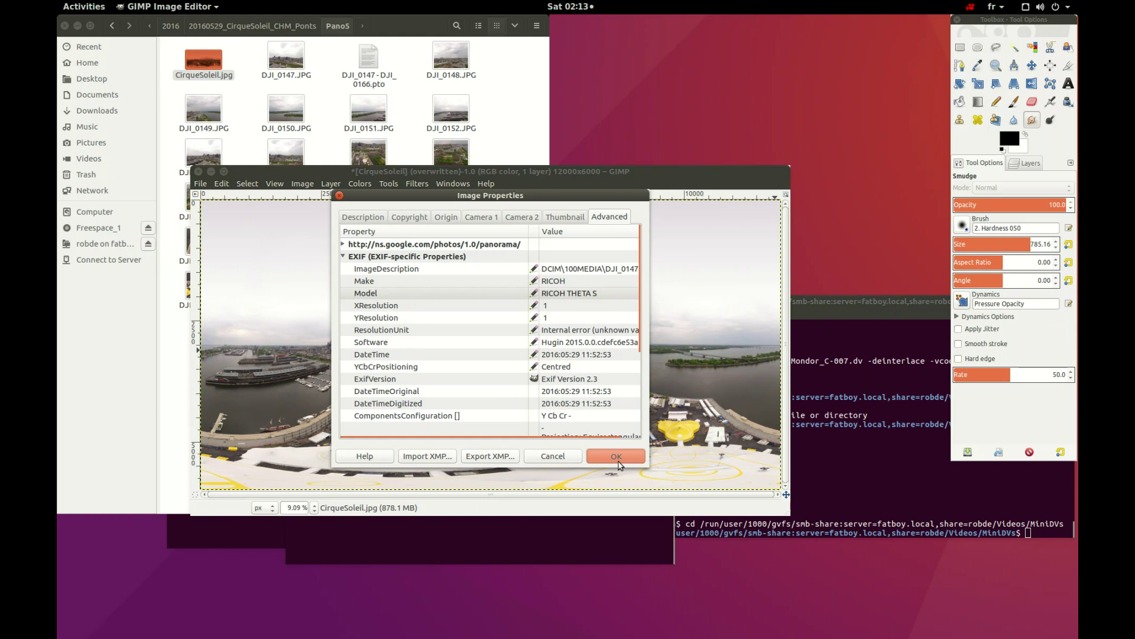
{"action": "left_click", "coordinate": [616, 457]}
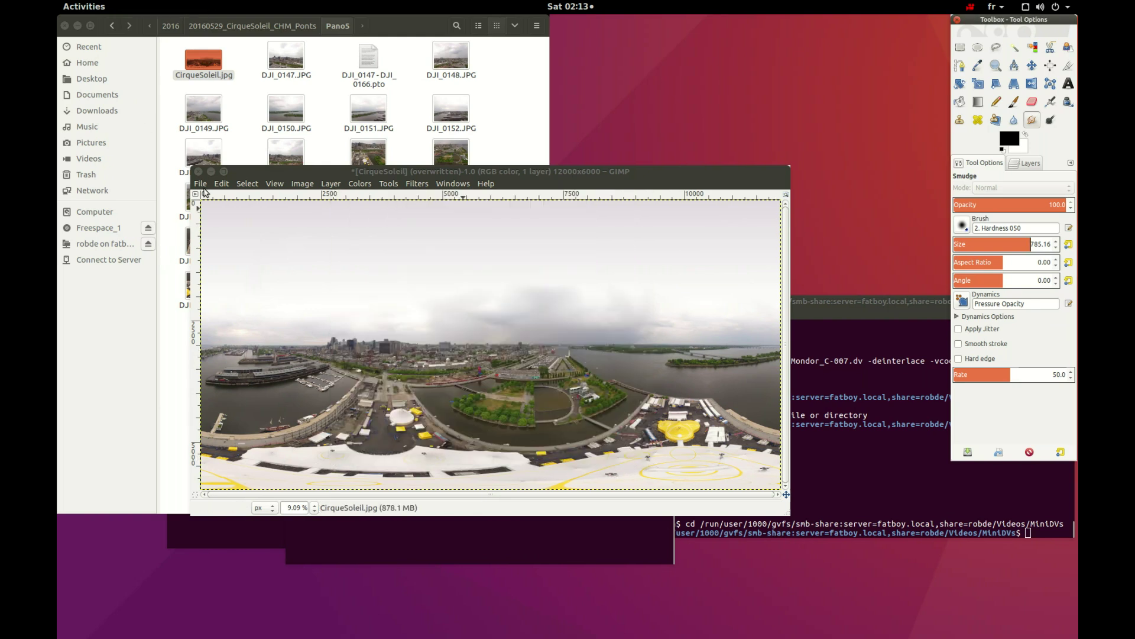
Step: Overwrite CirqueSoleil.jpg with the updated metadata, then close the image discarding project changes
{"action": "left_click", "coordinate": [201, 184]}
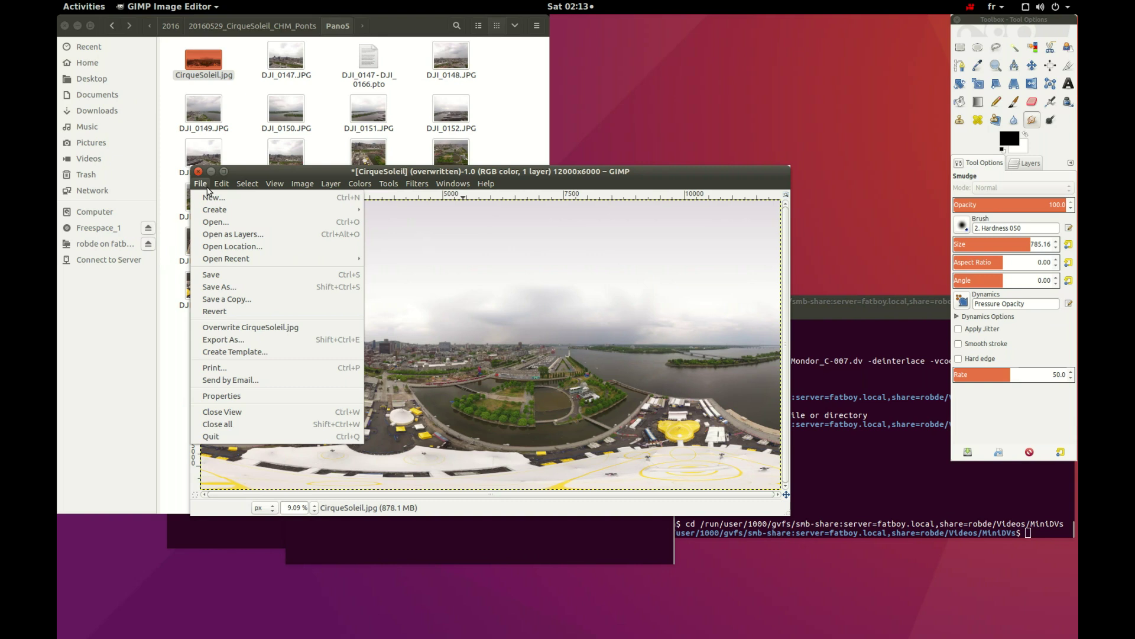
{"action": "left_click", "coordinate": [276, 326]}
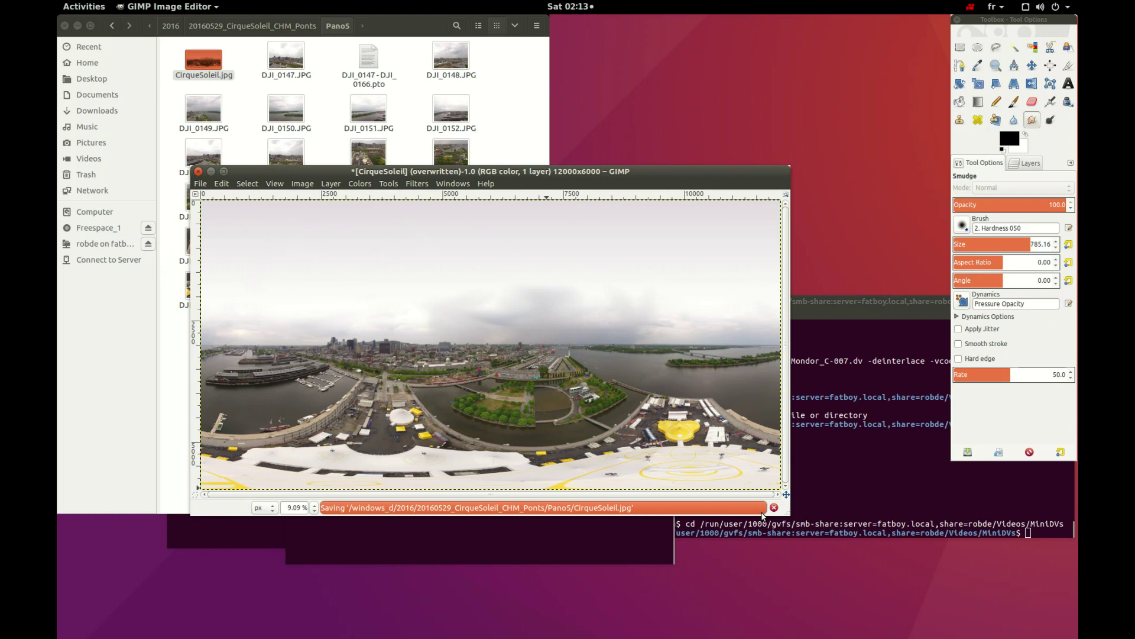
{"action": "left_click", "coordinate": [199, 172]}
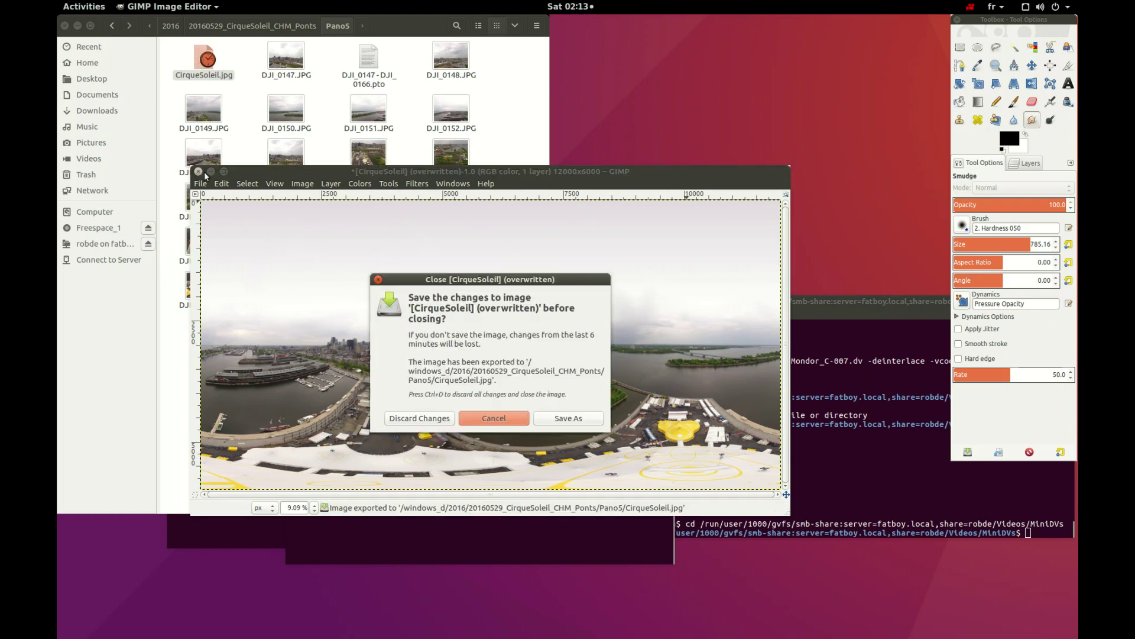
{"action": "left_click", "coordinate": [447, 419]}
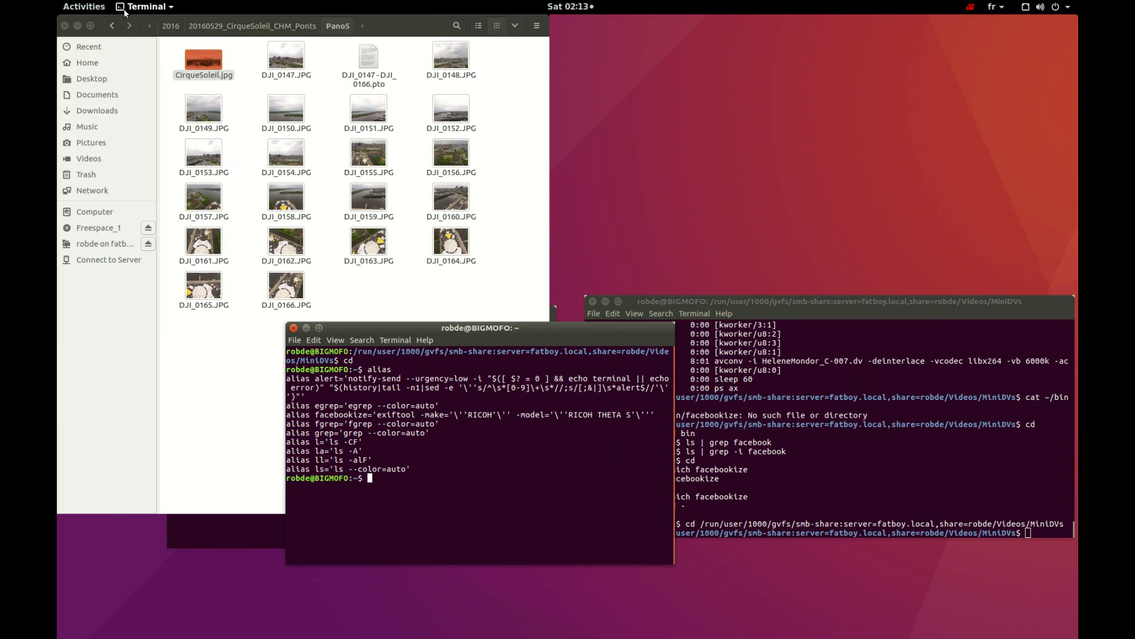
Step: Launch Firefox from Activities and go to Facebook via the Messagerie bookmarks folder
{"action": "left_click", "coordinate": [84, 7]}
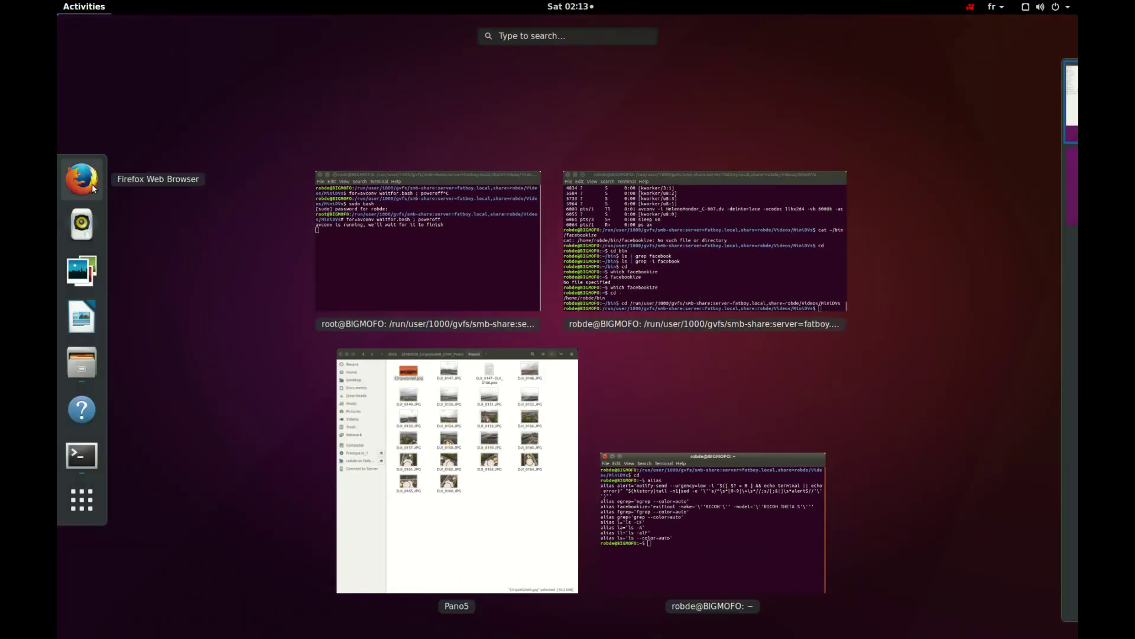
{"action": "left_click", "coordinate": [81, 179]}
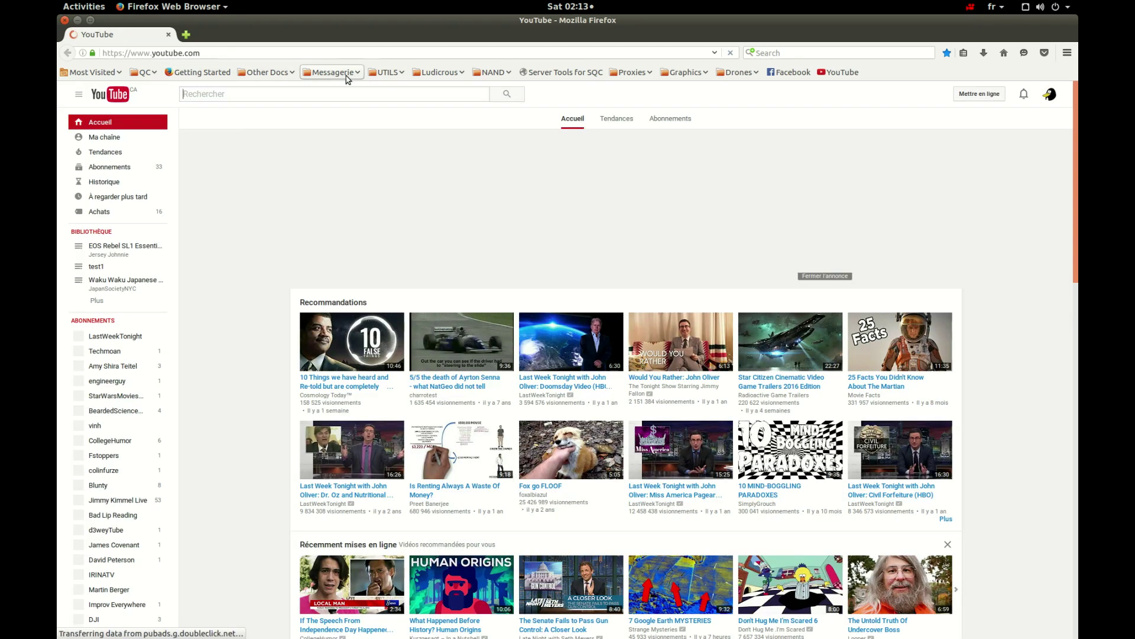
{"action": "left_click", "coordinate": [346, 74]}
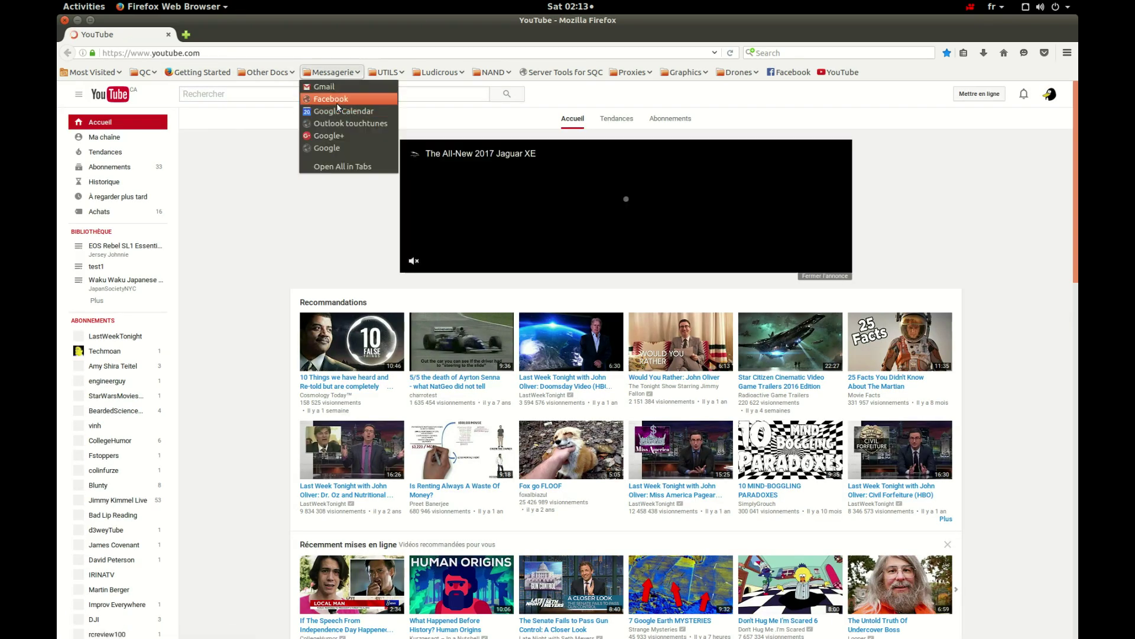
{"action": "left_click", "coordinate": [338, 111]}
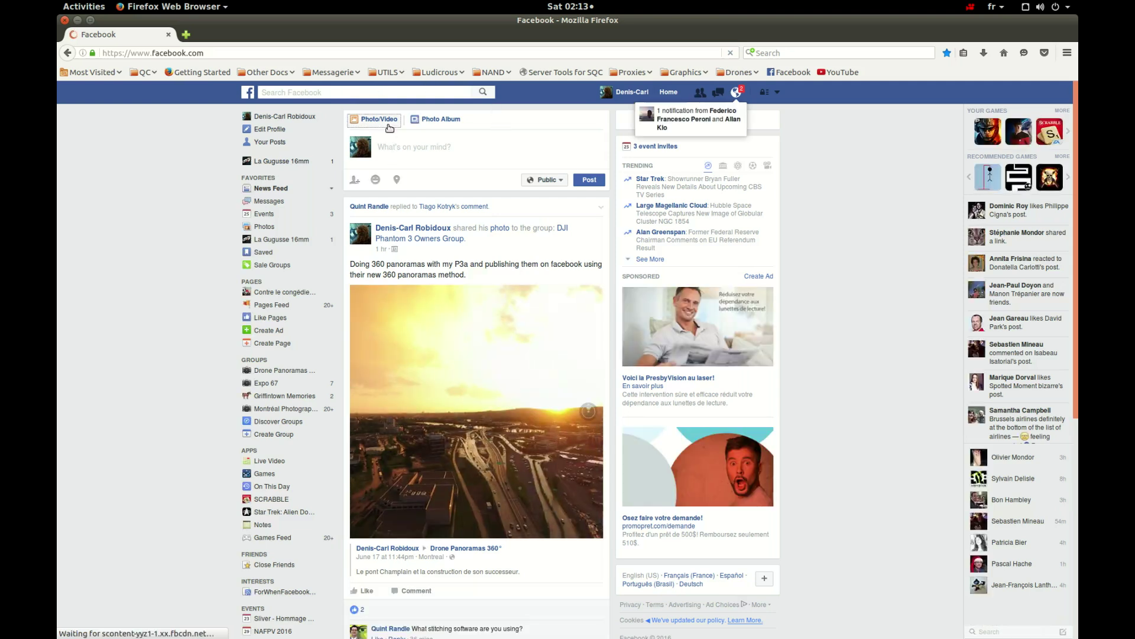
Step: Attach CirqueSoleil.jpg from Recent files to a new Photo/Video post
{"action": "left_click", "coordinate": [387, 125]}
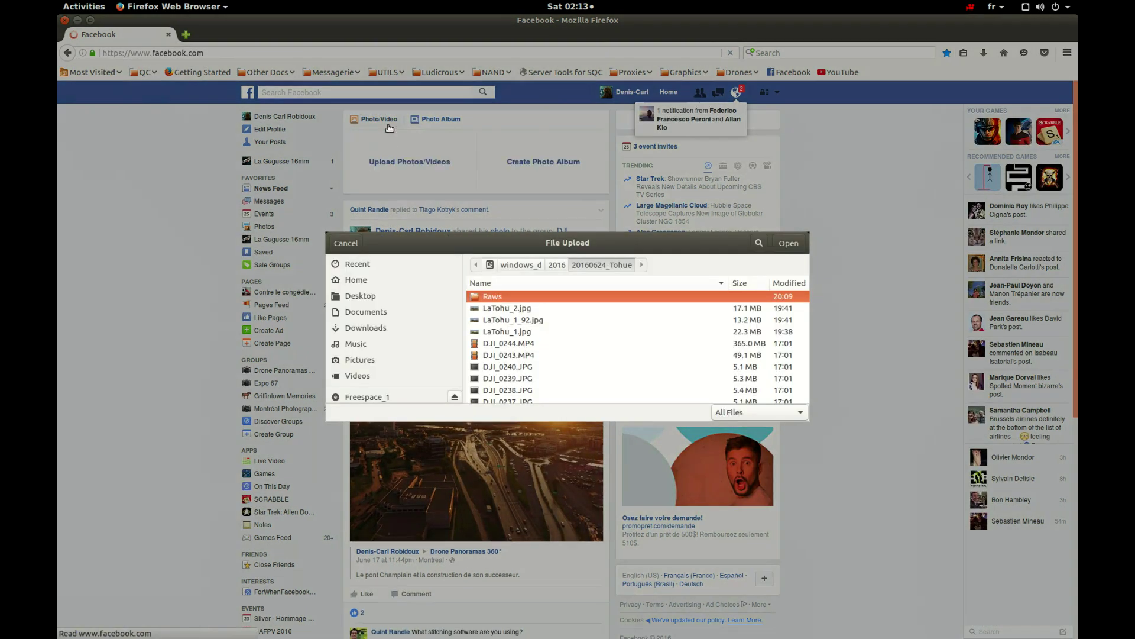
{"action": "left_click", "coordinate": [363, 268]}
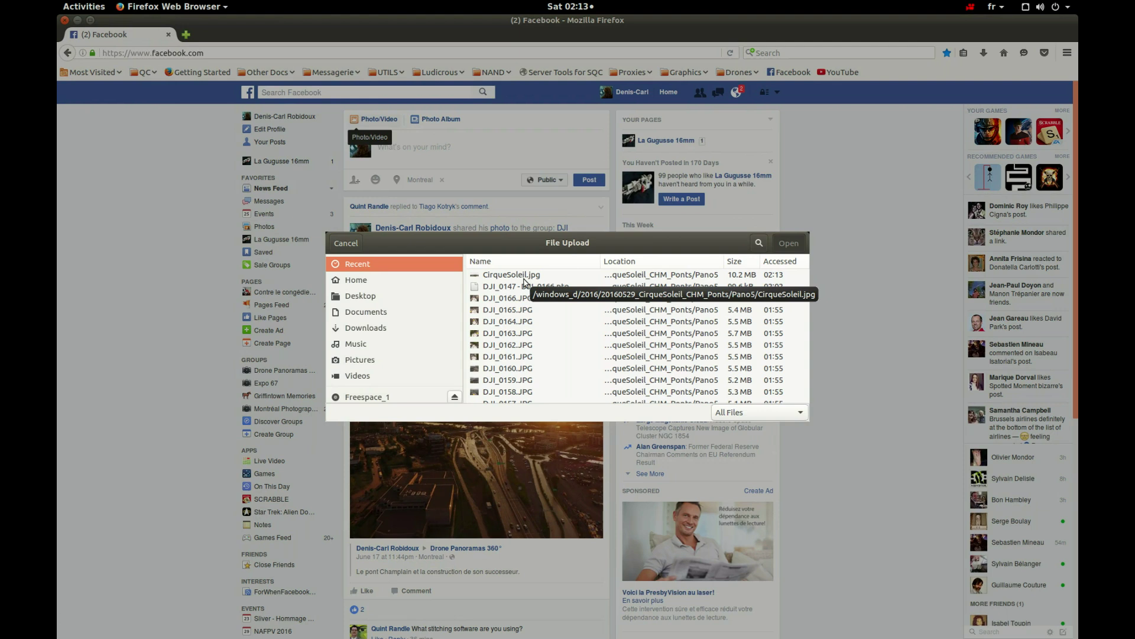
{"action": "double_click", "coordinate": [523, 276]}
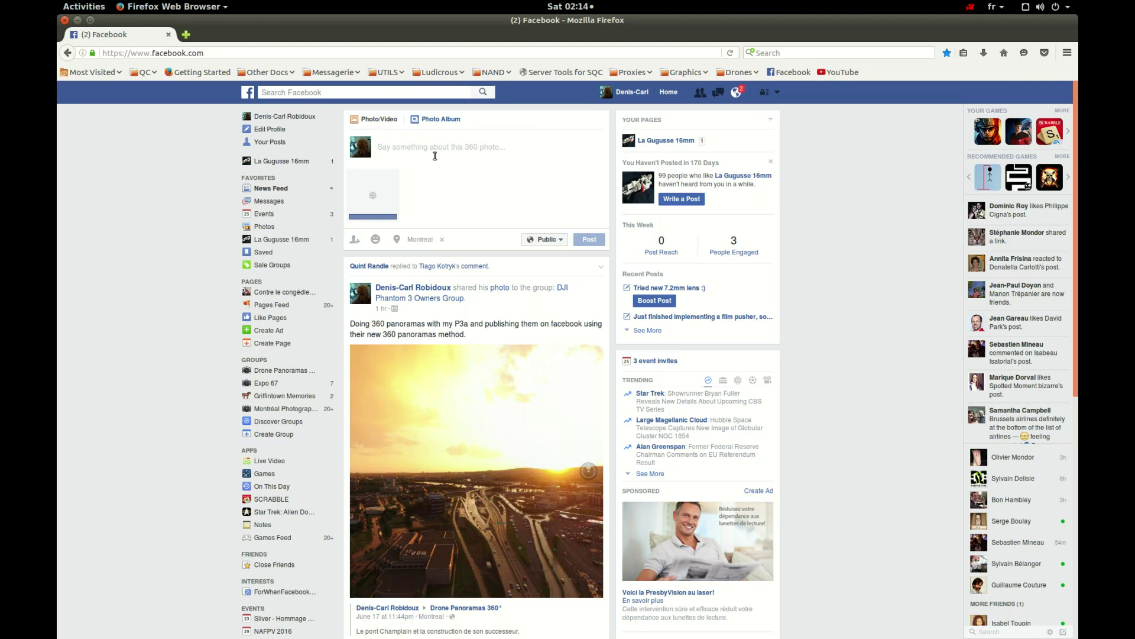
Step: Write a two-line caption about making panoramas, publish the post, and drag to look around the 360 photo
{"action": "type", "text": "Doing a video on h"}
{"action": "type", "text": "ow to make panoramas"}
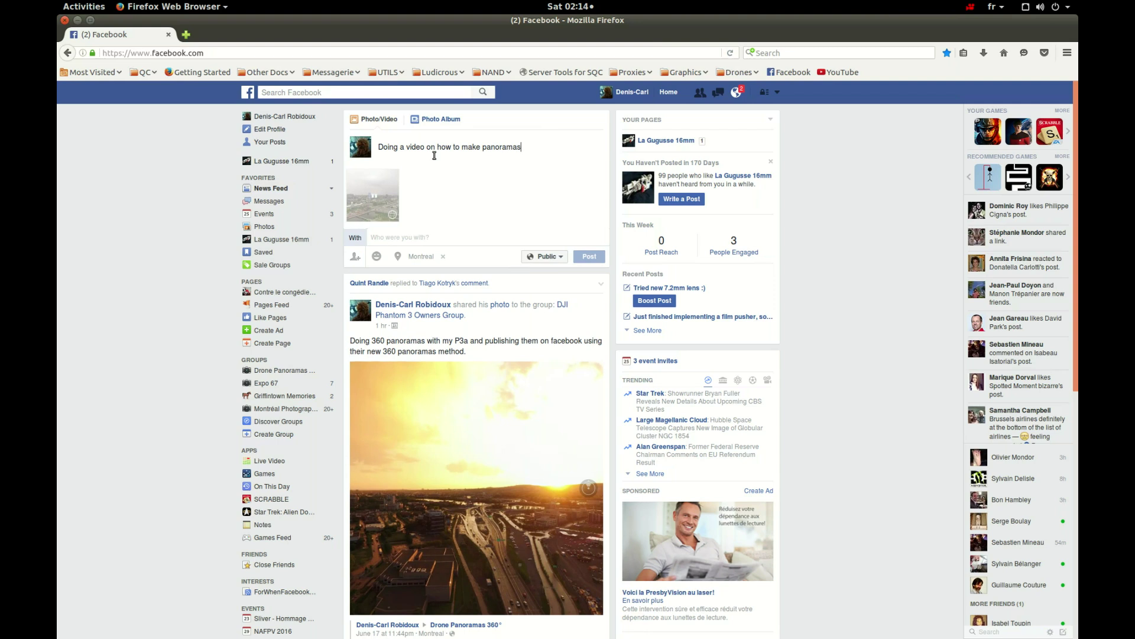
{"action": "key", "text": "Return"}
{"action": "type", "text": "This is example."}
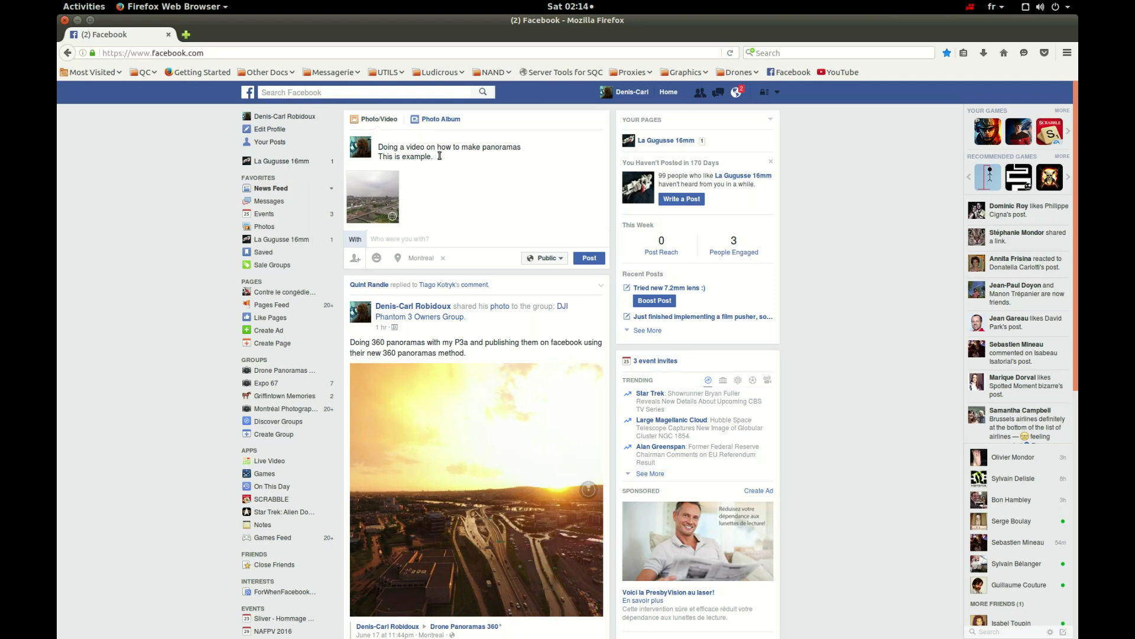
{"action": "left_click", "coordinate": [588, 259]}
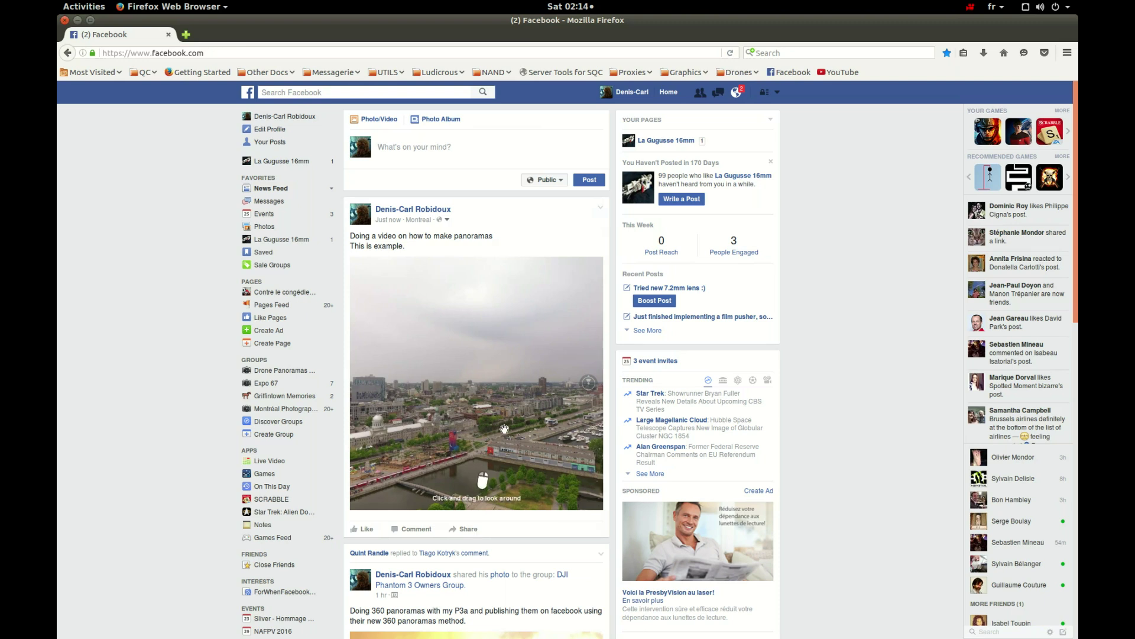
{"action": "mouse_move", "coordinate": [505, 429]}
{"action": "left_mouse_down"}
{"action": "mouse_move", "coordinate": [462, 337]}
{"action": "mouse_move", "coordinate": [506, 417]}
{"action": "left_mouse_up"}
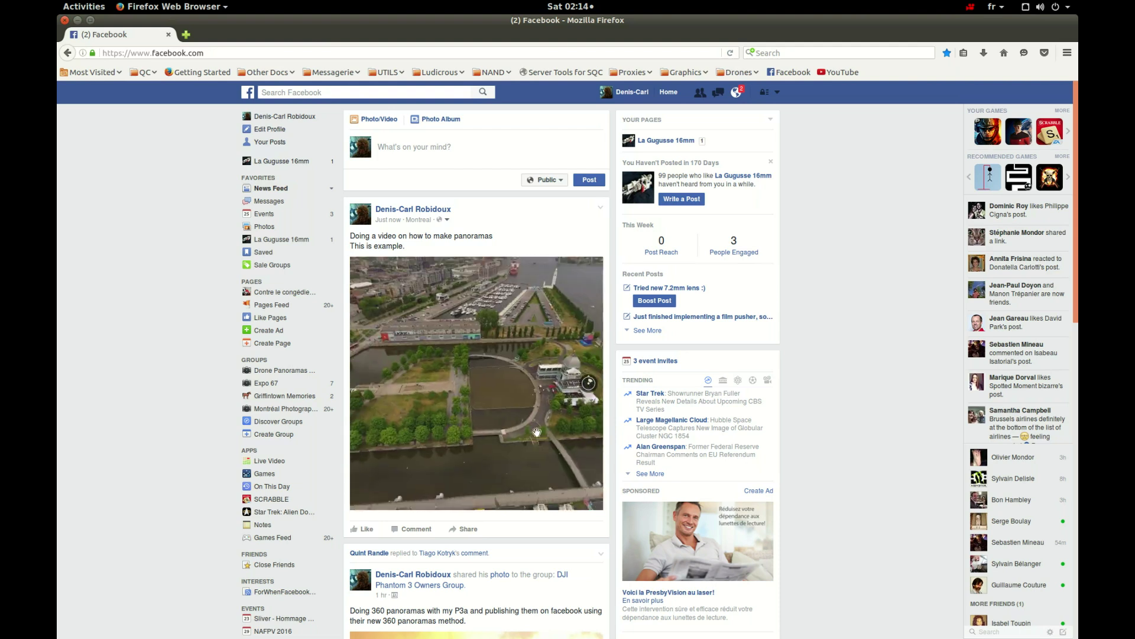